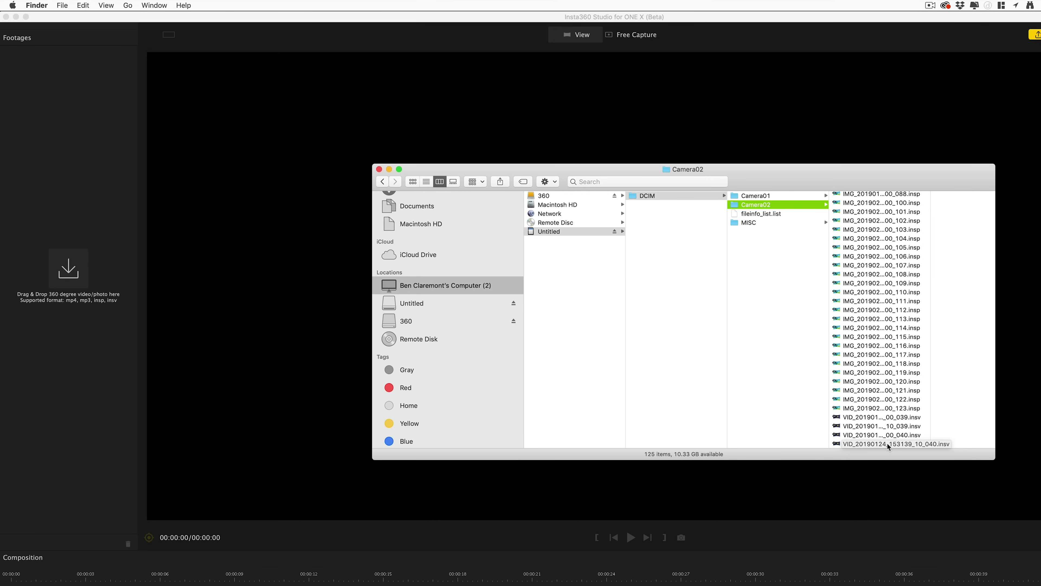
Import VID_20190124_153139_00_040.insv from Camera02 by dropping it onto Insta360 Studio's drop area.
drag(887, 443, 177, 283)
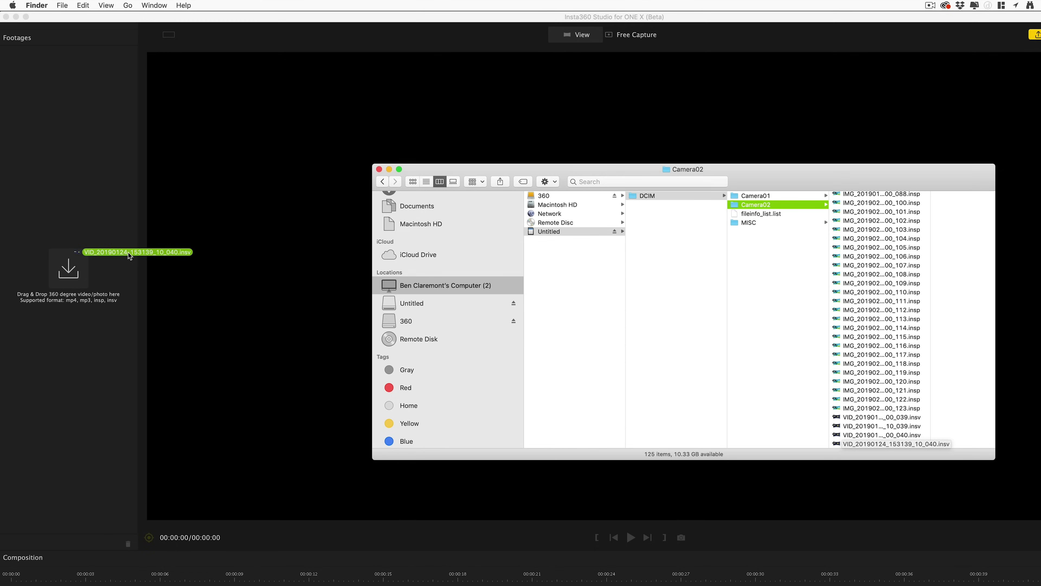
drag(128, 252, 96, 236)
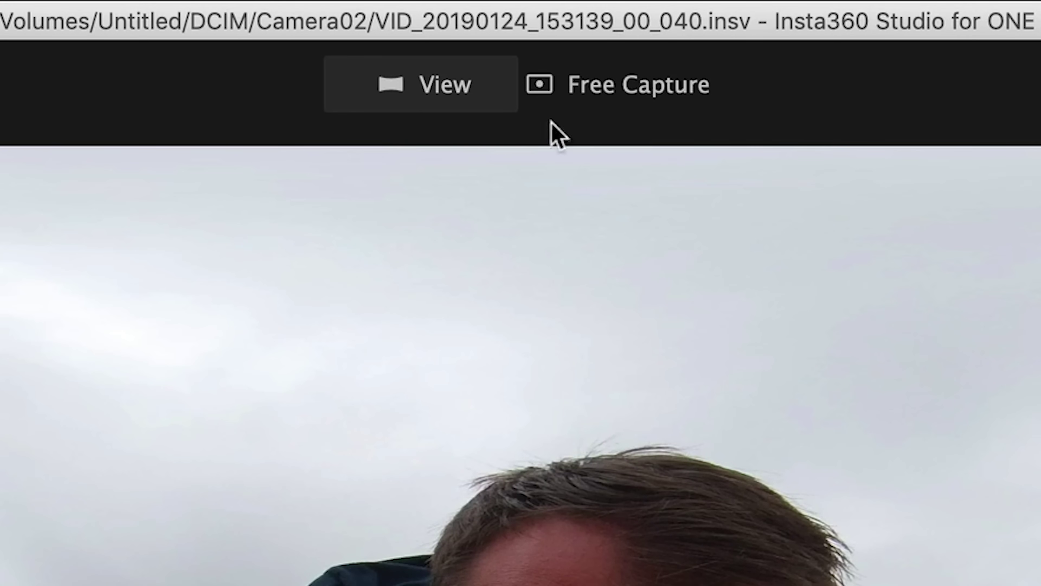
Switch the clip to Free Capture and play it to about 00:00:07.
click(636, 102)
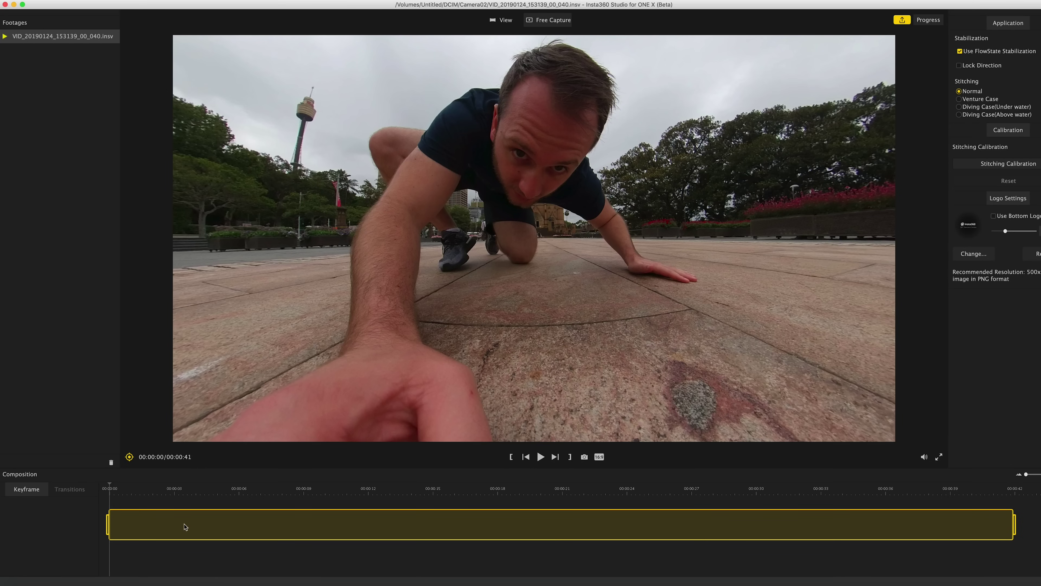
key(space)
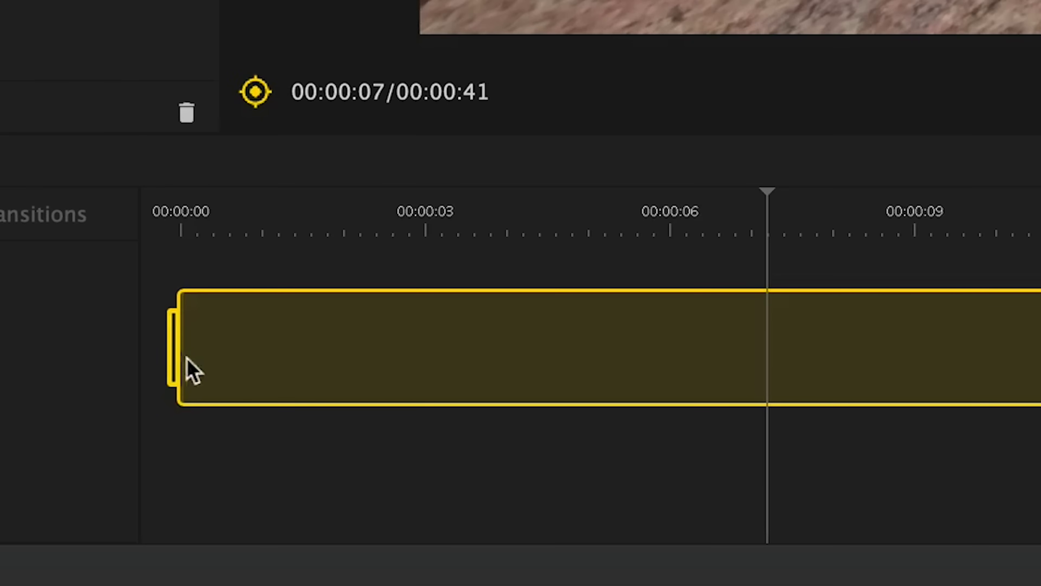
Trim the clip to start at 00:00:07 and end around 00:00:35.
drag(109, 528, 145, 529)
drag(397, 352, 775, 363)
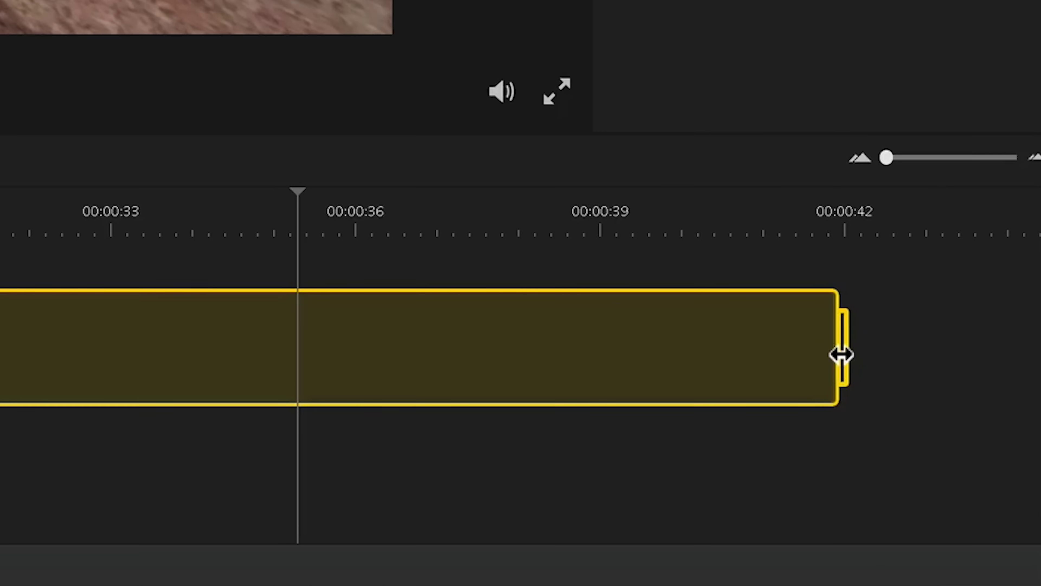
drag(1014, 526, 873, 535)
drag(306, 375, 289, 379)
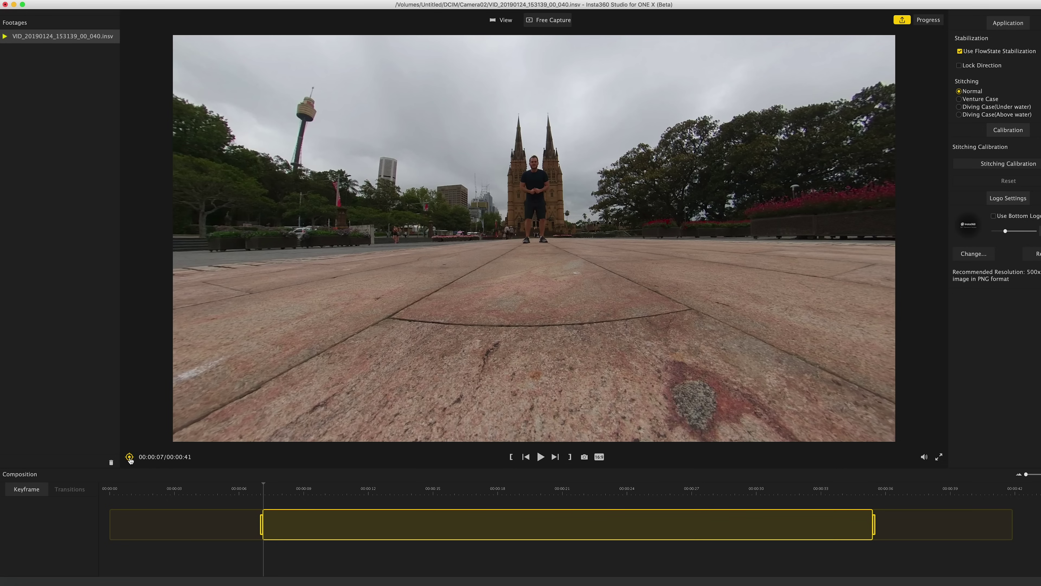
Add a keyframe at 00:00:07 and compare view styles, choosing the flat wide view.
click(129, 457)
drag(539, 205, 534, 220)
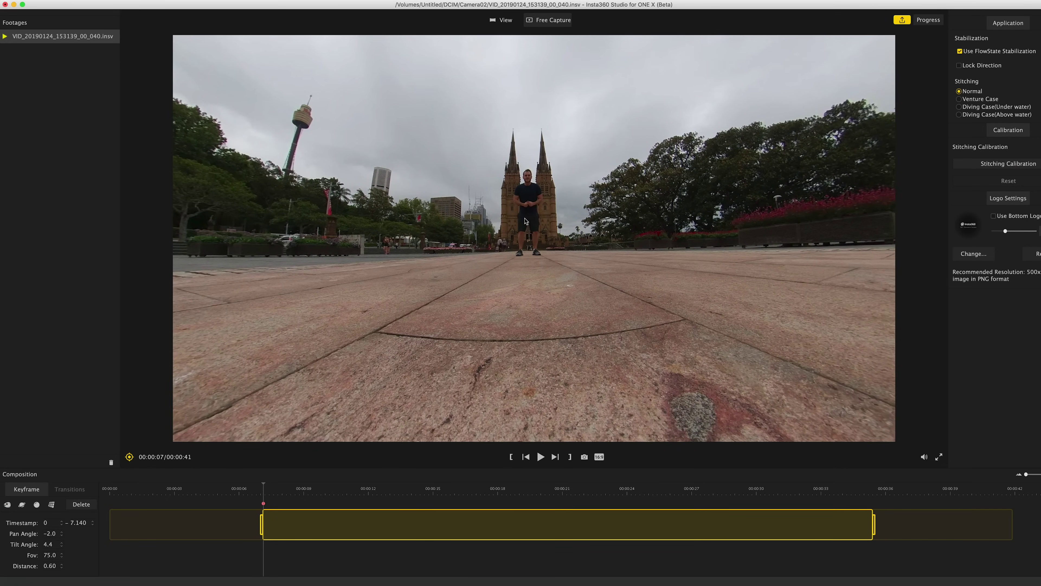
click(7, 505)
click(22, 505)
click(37, 506)
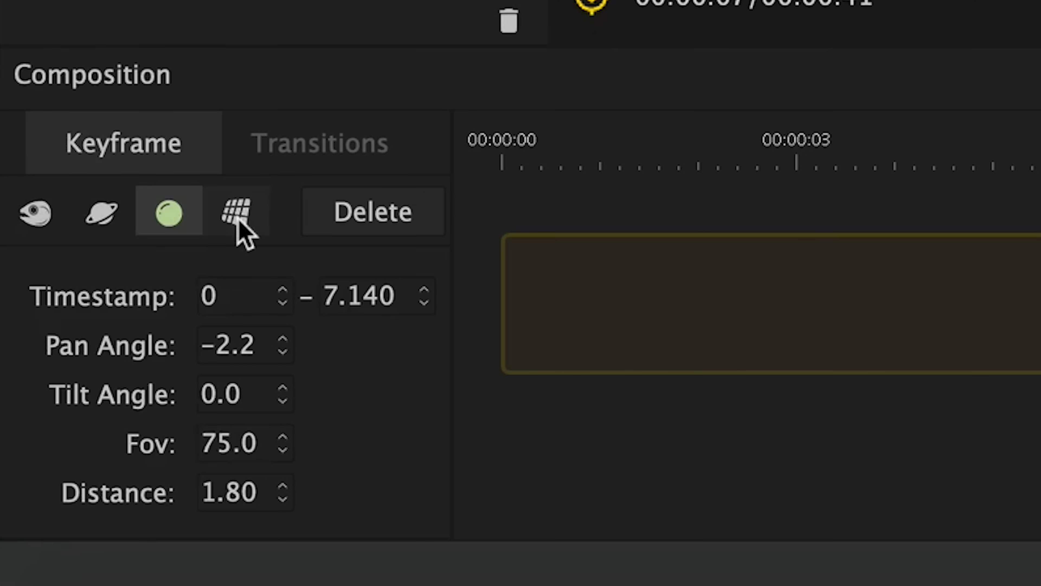
click(238, 220)
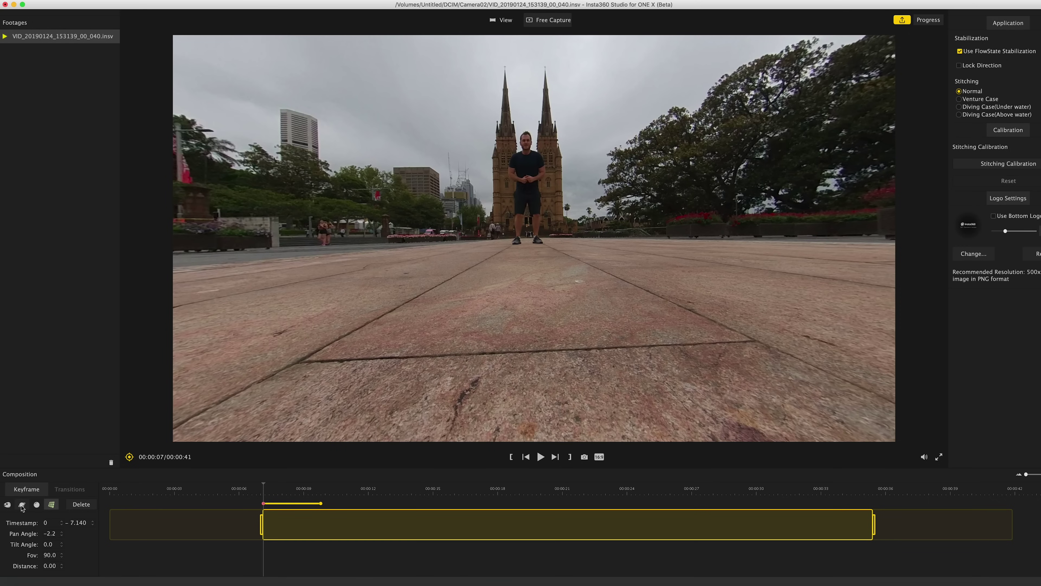
Frame the man and cathedral in a normal view: pan −2.0, tilt 4.4, FOV 69.8.
click(22, 504)
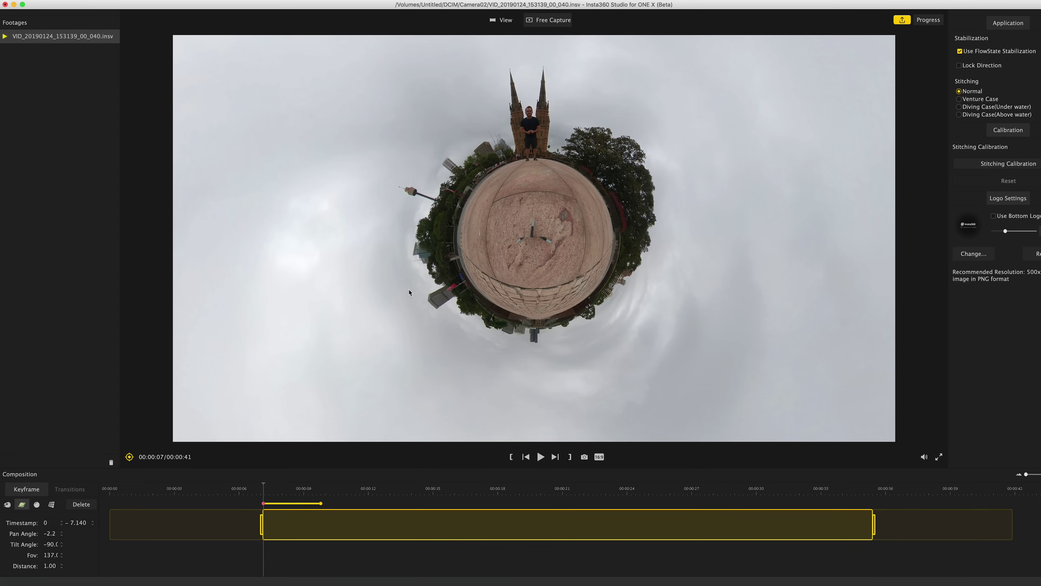
drag(541, 167, 428, 260)
scroll(541, 251, down, 3)
scroll(540, 251, up, 5)
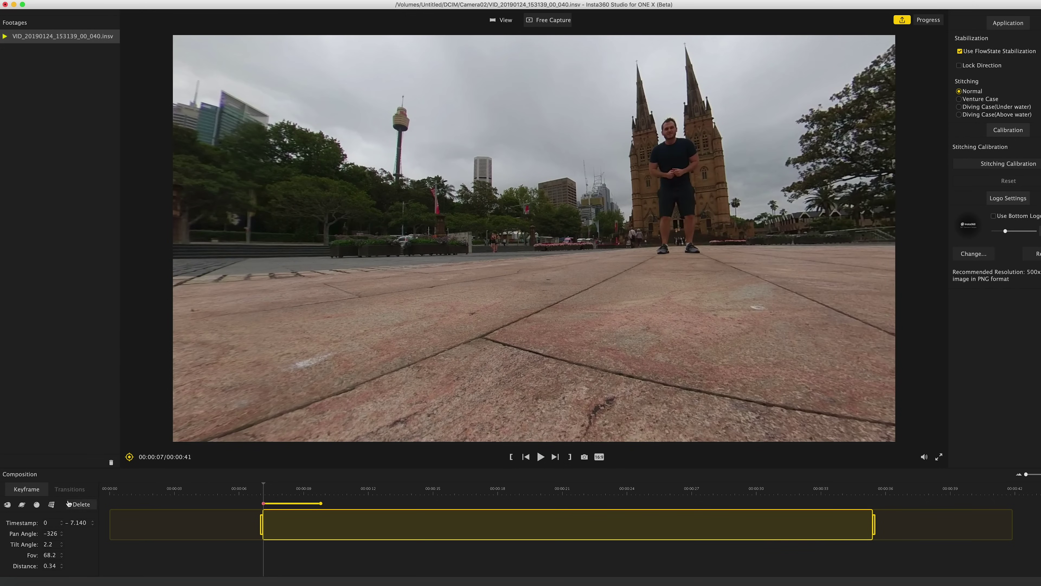
drag(553, 284, 453, 286)
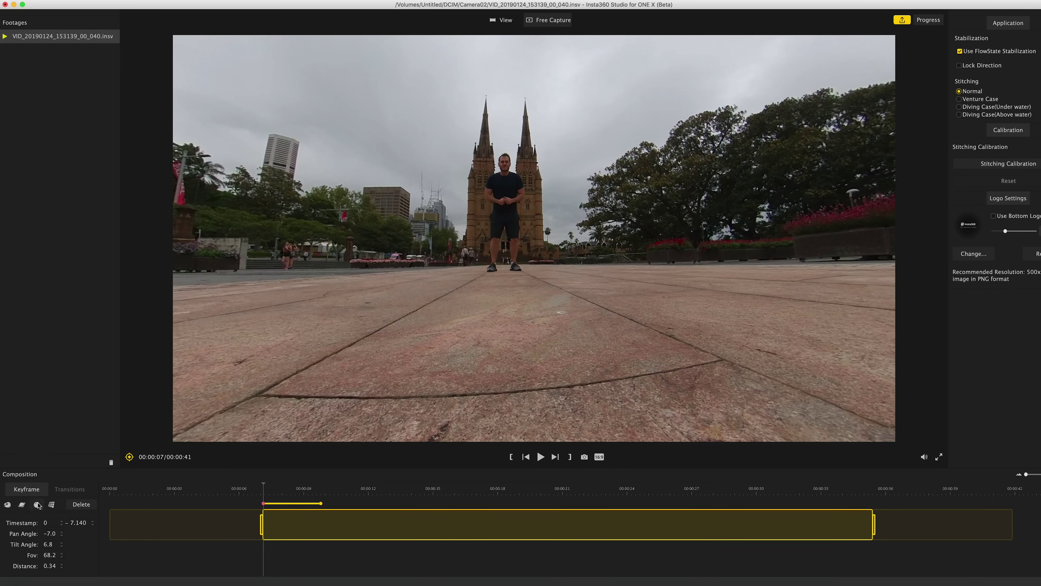
click(22, 505)
scroll(523, 222, up, 5)
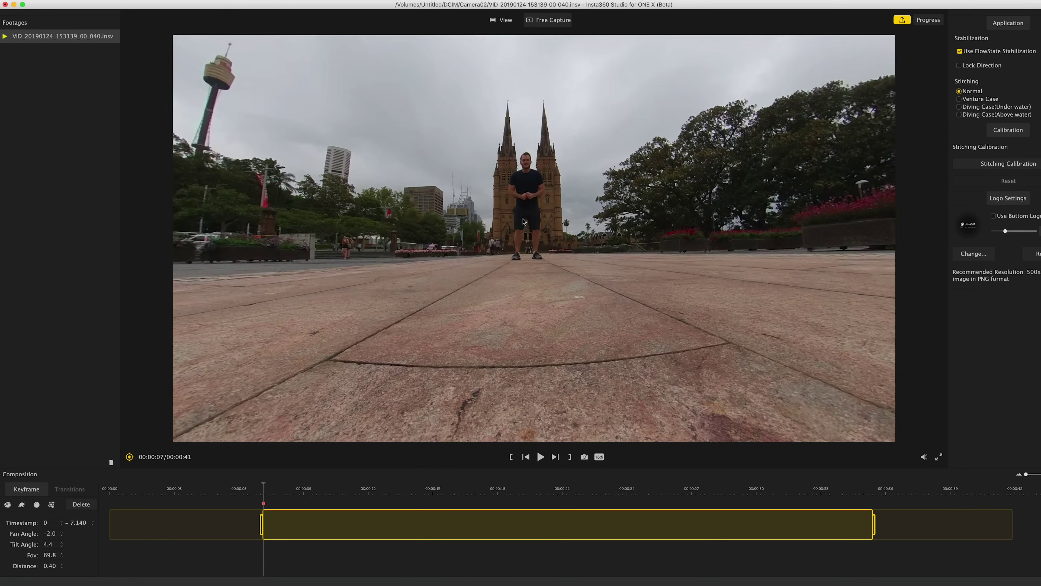
Tilt the first keyframe onto the man, then add a tiny-planet keyframe at 00:00:09 (tilt −90.0).
drag(544, 214, 481, 244)
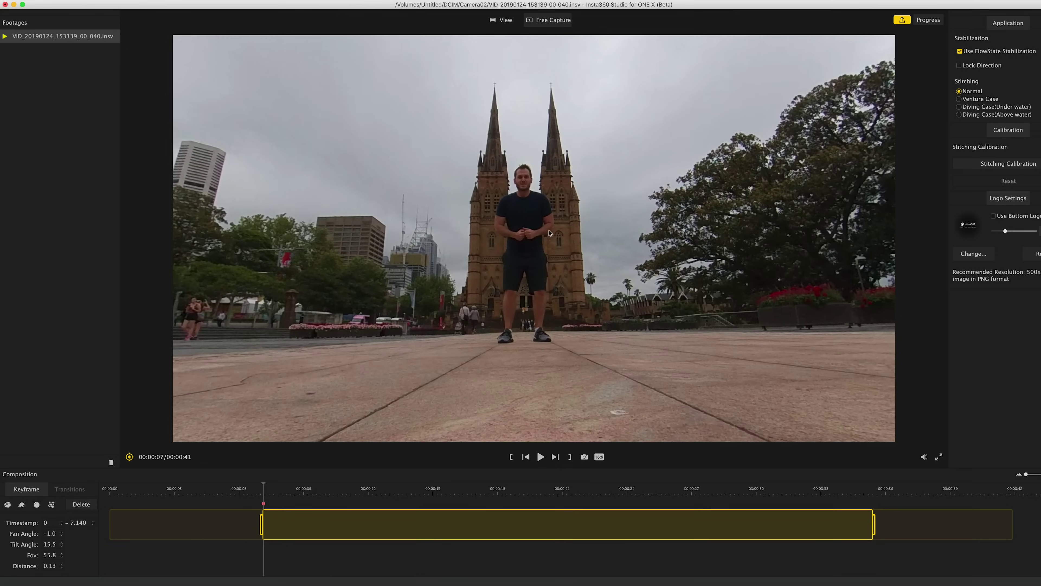
key(space)
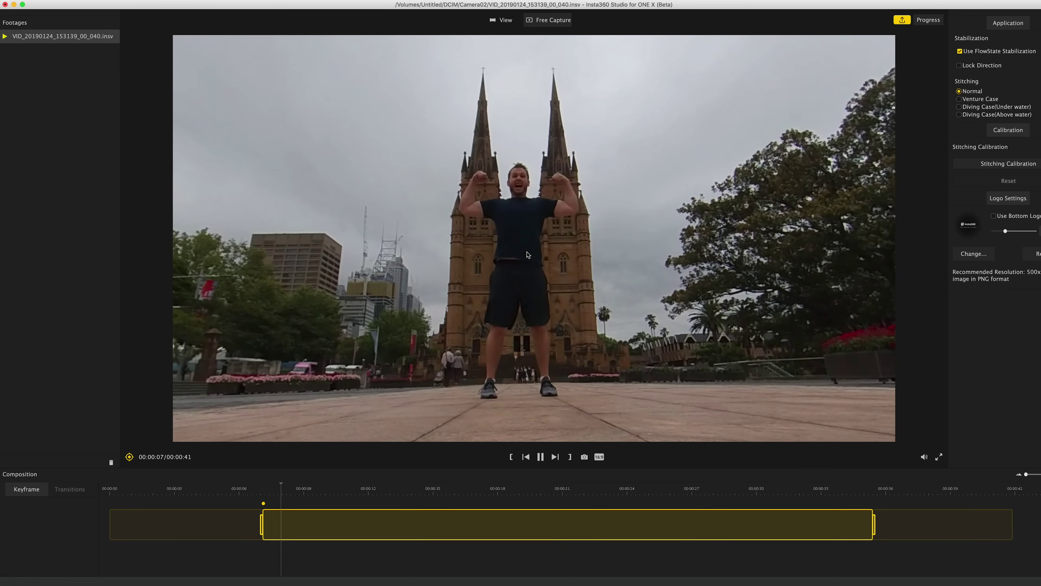
key(space)
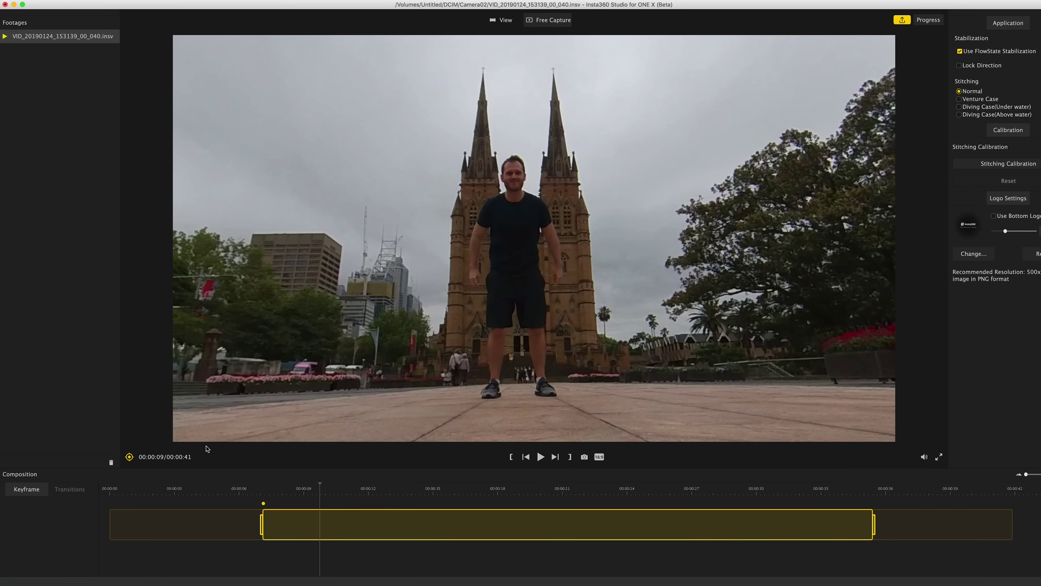
click(129, 458)
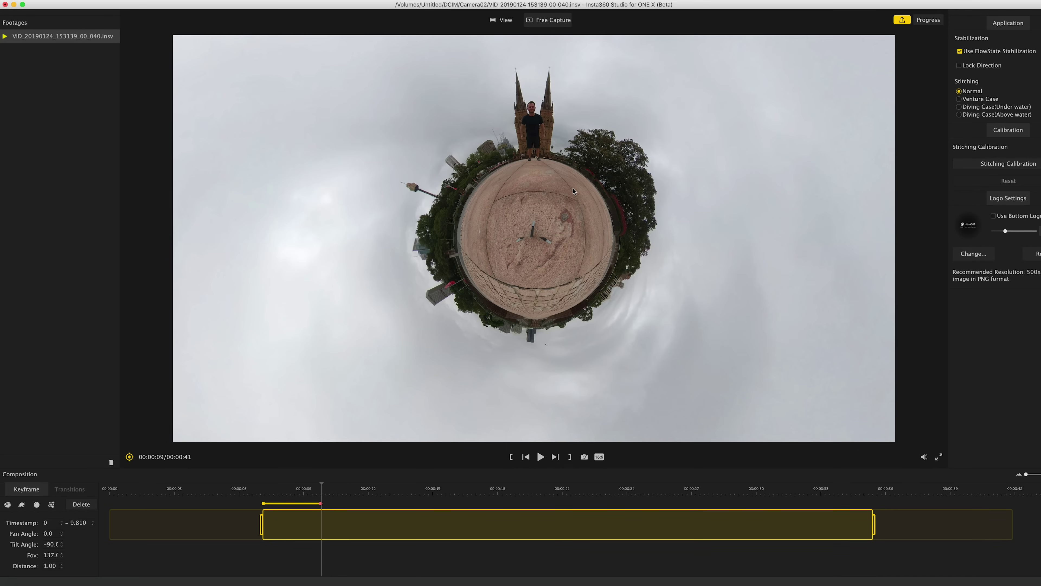
Preview the tiny-planet transition to about 00:00:13, then move the playhead to 00:00:24.
key(space)
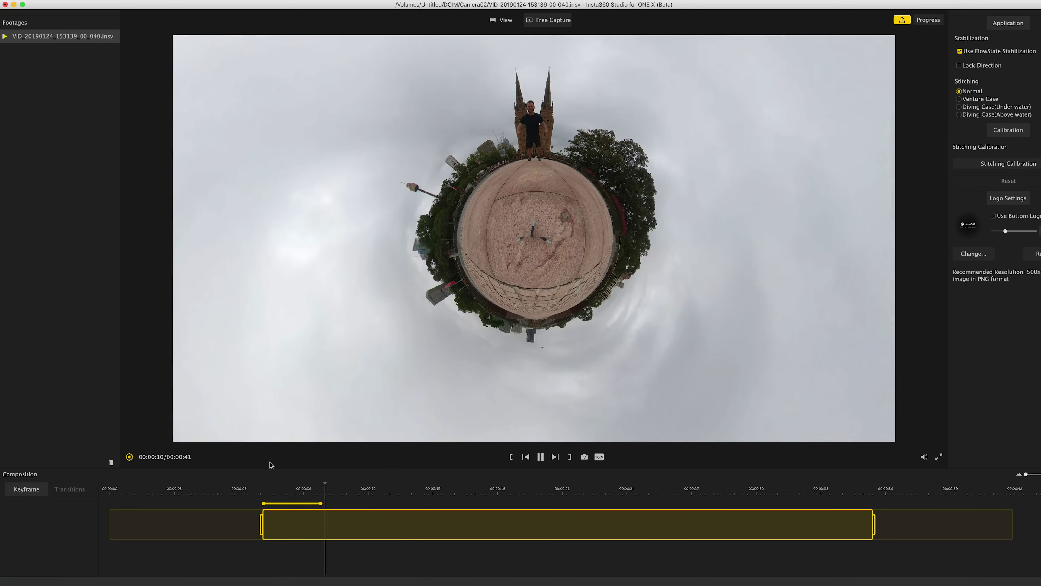
click(410, 495)
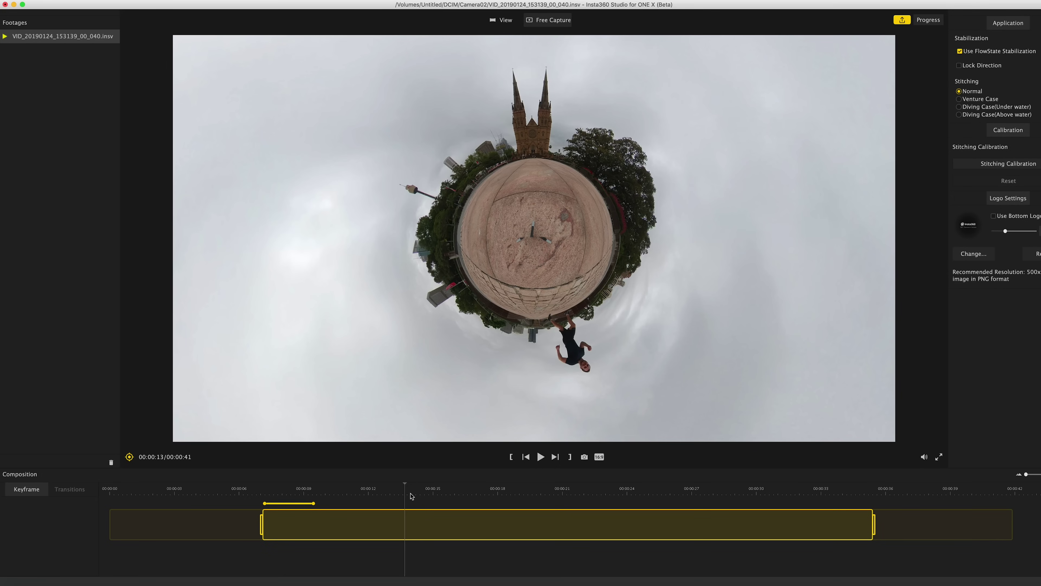
click(642, 490)
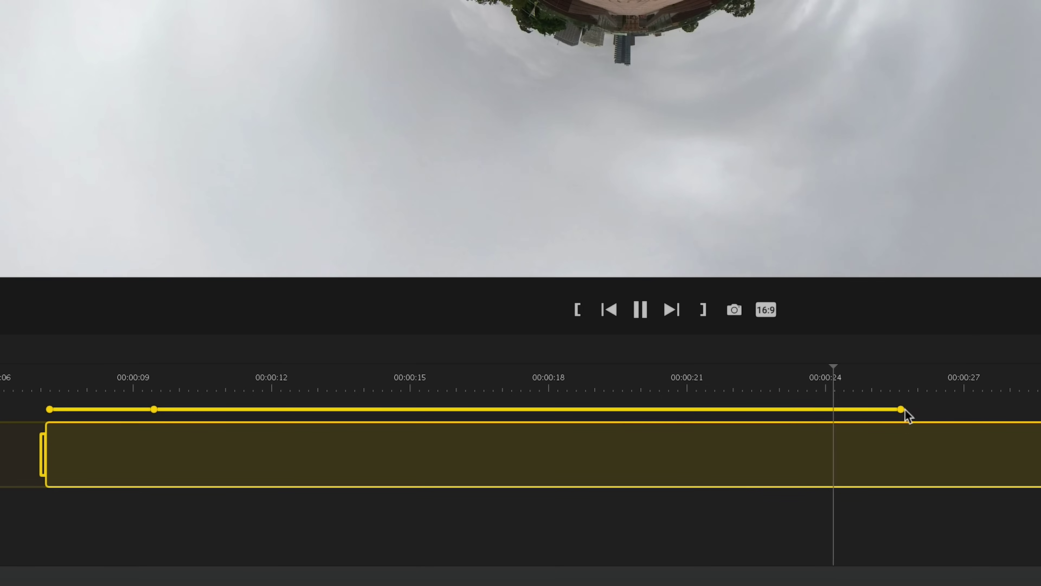
At 00:00:25, tilt the view partly out of tiny-planet and replay from 00:00:24.
key(space)
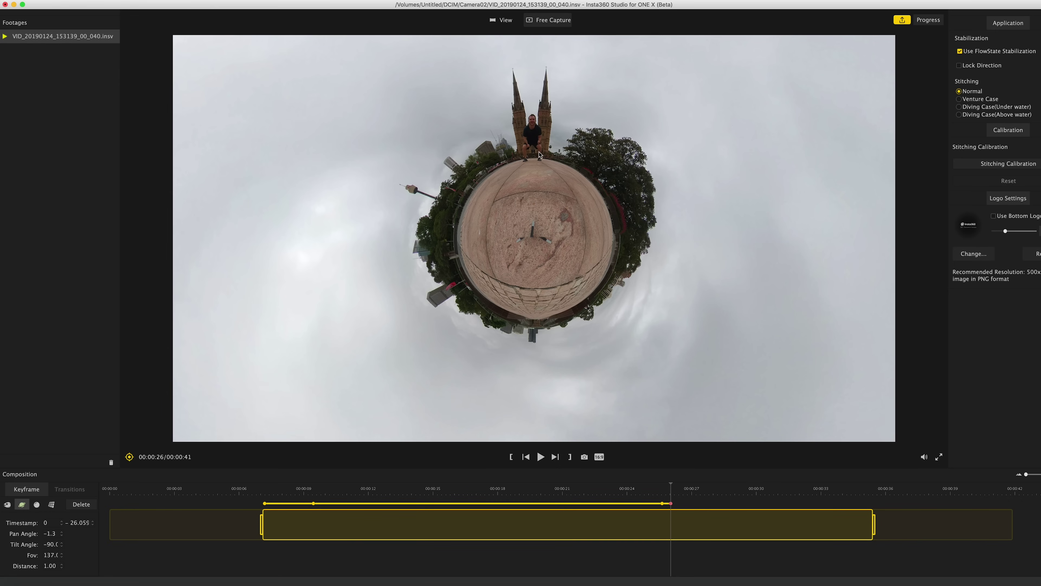
drag(539, 155, 542, 238)
click(638, 488)
key(space)
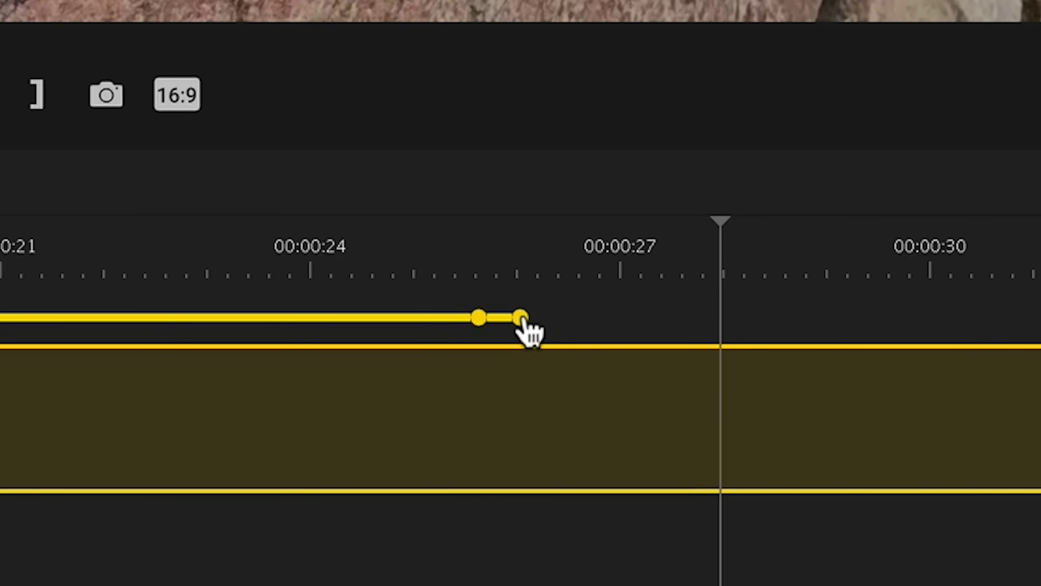
Delete the extra keyframe past 00:00:25 and return the playhead to about 00:00:15.
right_click(522, 318)
click(564, 391)
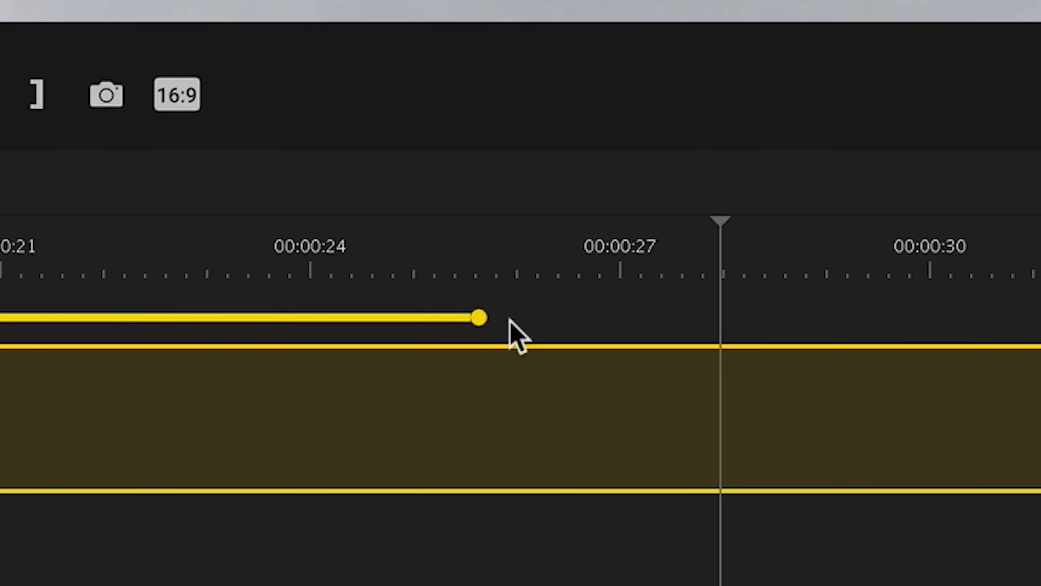
click(484, 319)
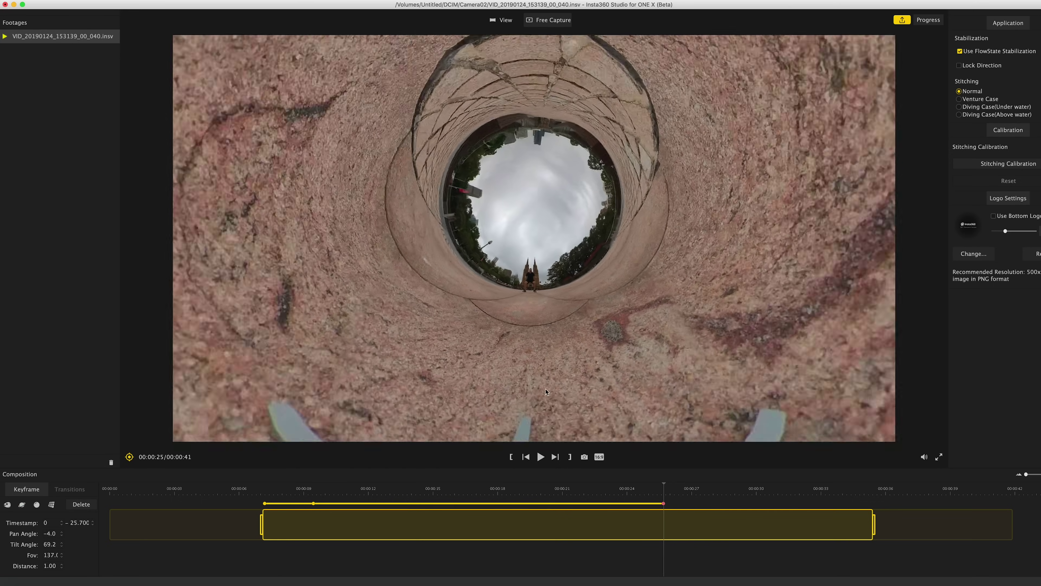
click(484, 518)
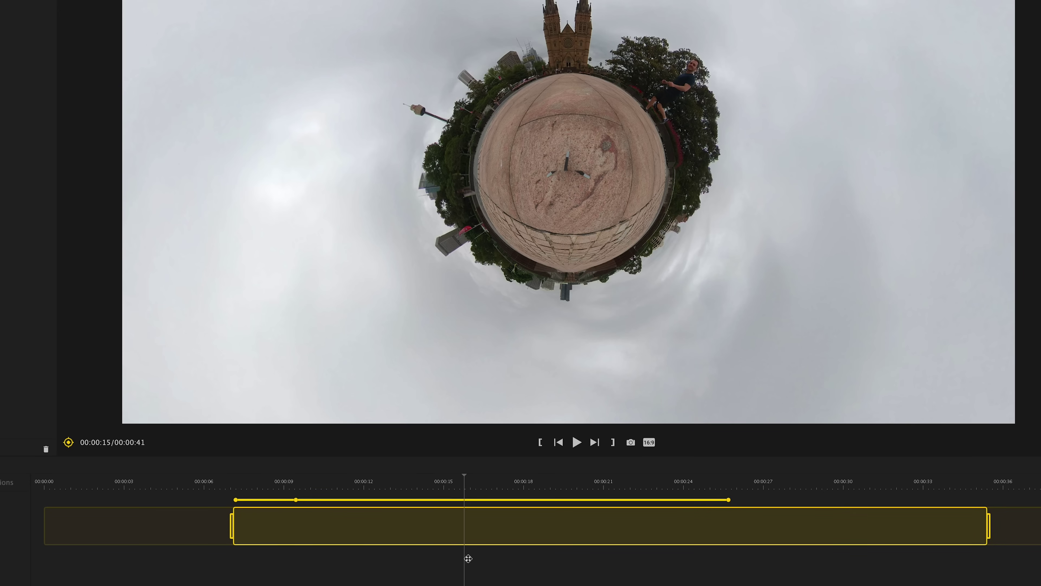
Turn the preview into an inverted tunnel view and play the clip to about 00:00:28.
drag(619, 229, 647, 366)
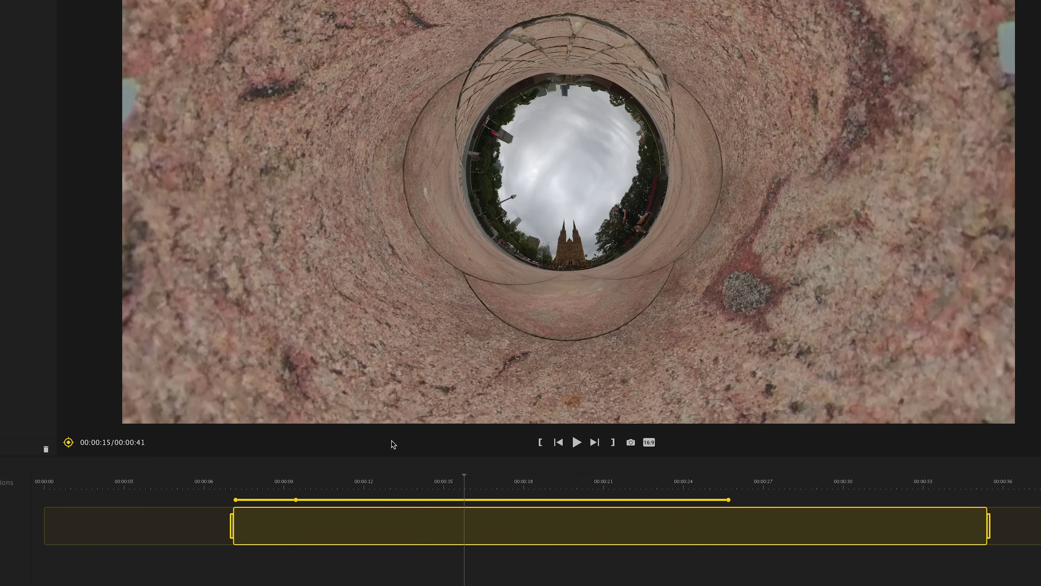
key(space)
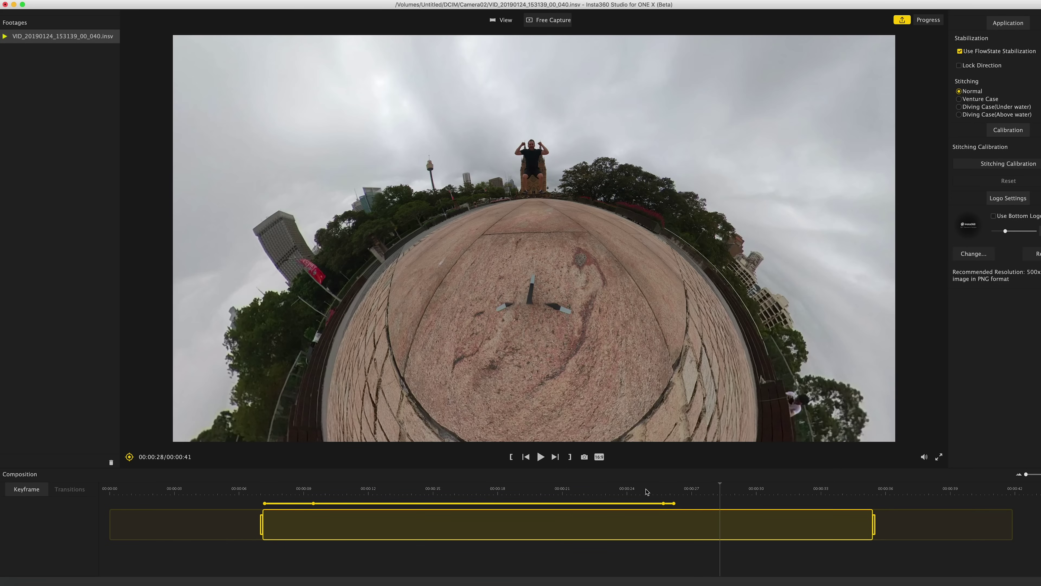
Add keyframes from about 00:00:28 to 00:00:33, widening the field of view at 00:00:28.
click(733, 503)
click(61, 556)
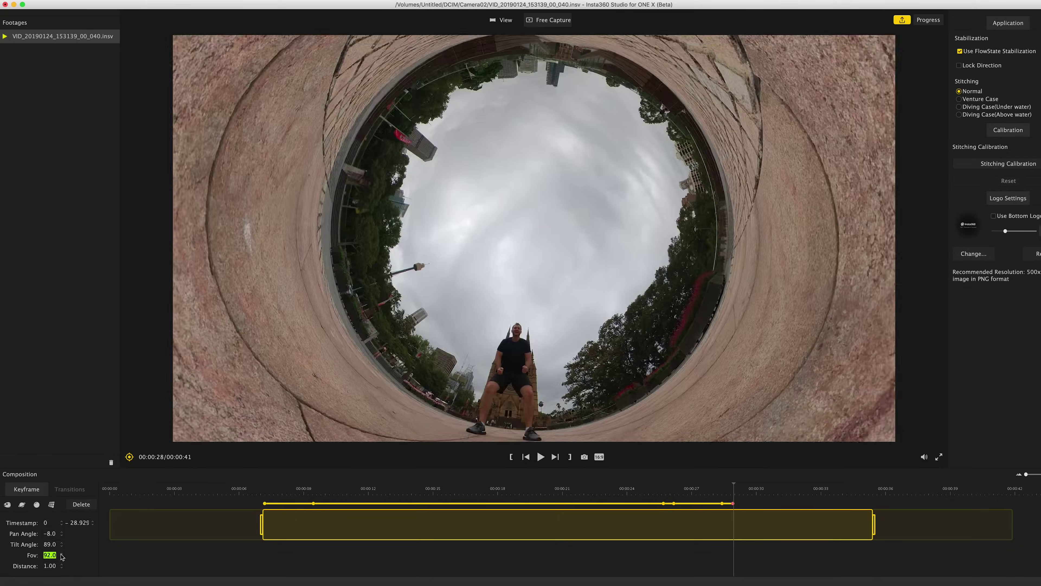
drag(734, 488, 784, 488)
click(799, 503)
click(822, 502)
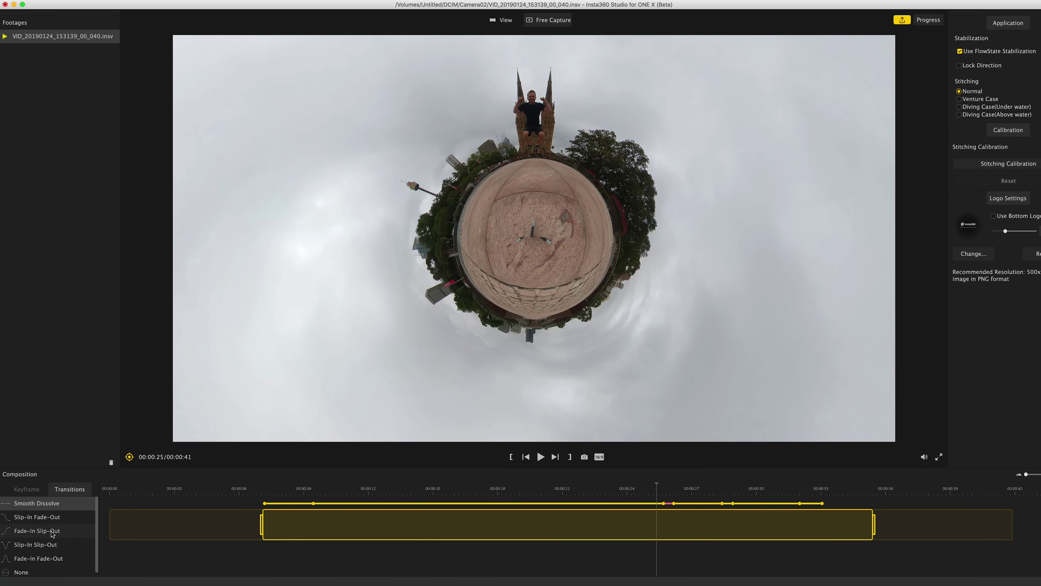
Apply Slip-In Fade-Out to two keyframe segments, briefly previewing the first.
click(28, 517)
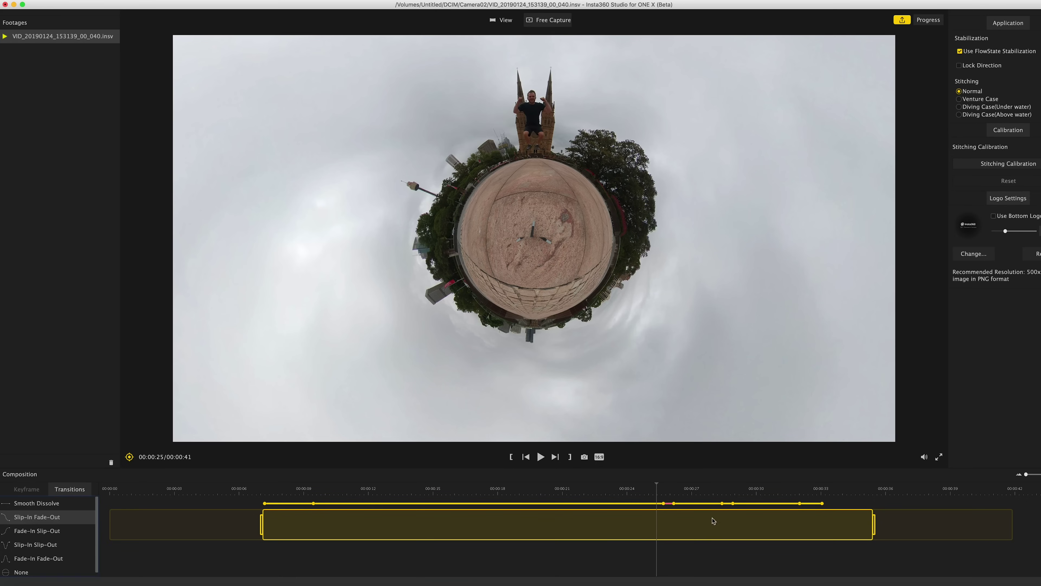
key(space)
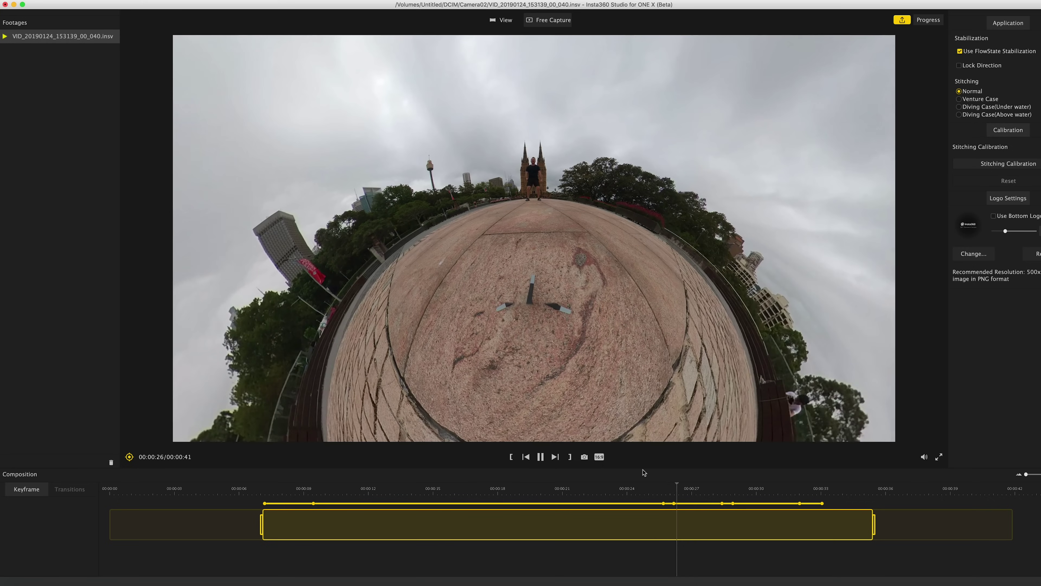
key(space)
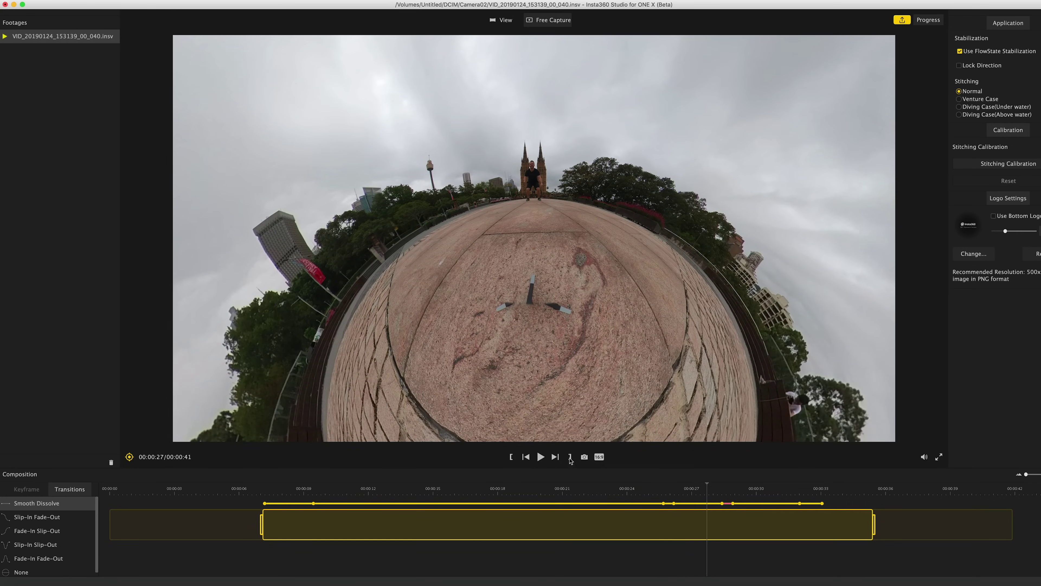
click(42, 519)
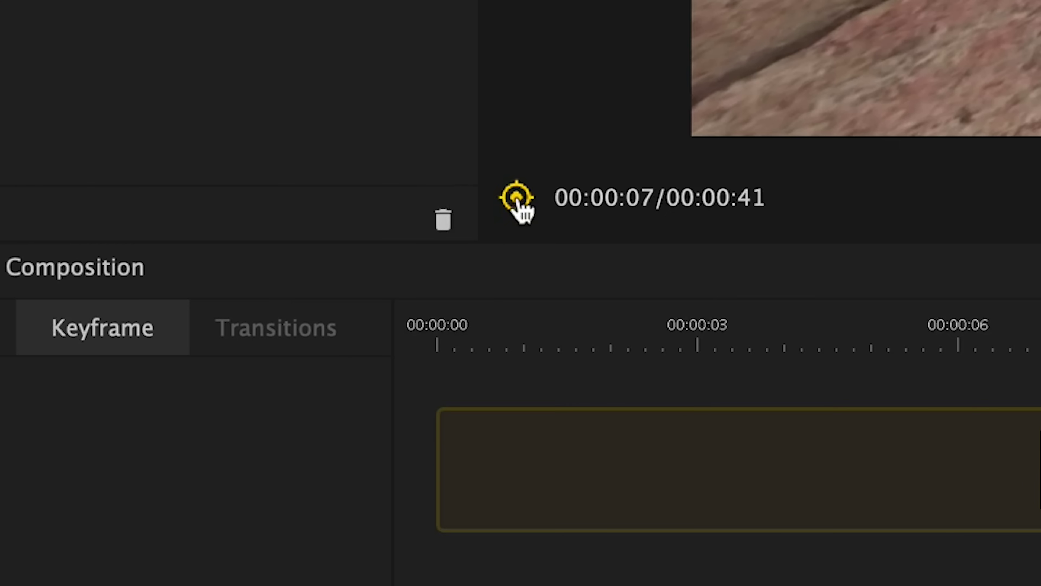
Add the starting keyframe at 00:00:07, at pan −7.0 and tilt −0.5.
click(518, 202)
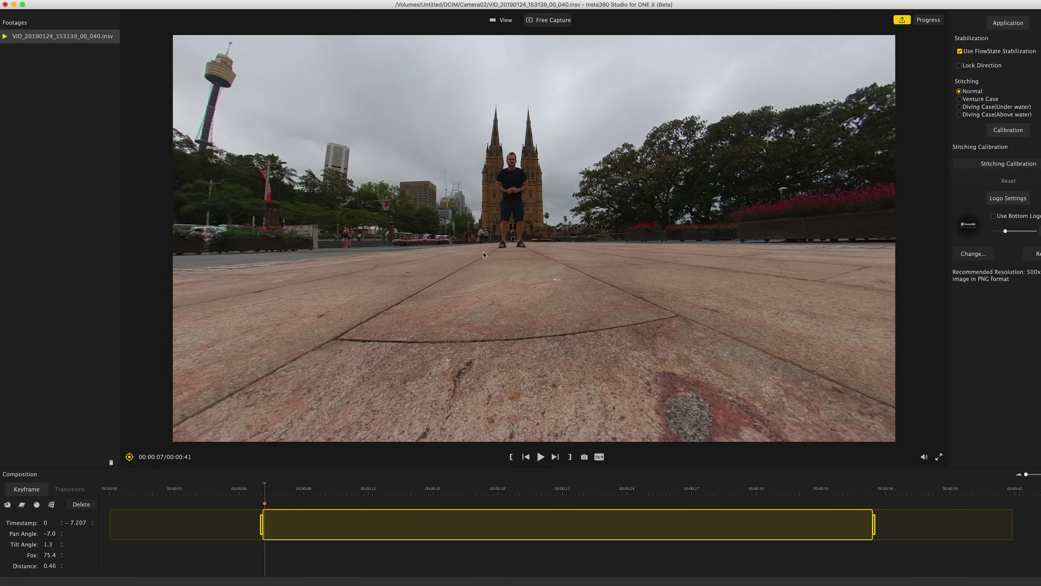
Tilt the view up to frame the cathedral and keyframe it during playback.
drag(435, 230, 507, 328)
scroll(475, 237, down, 3)
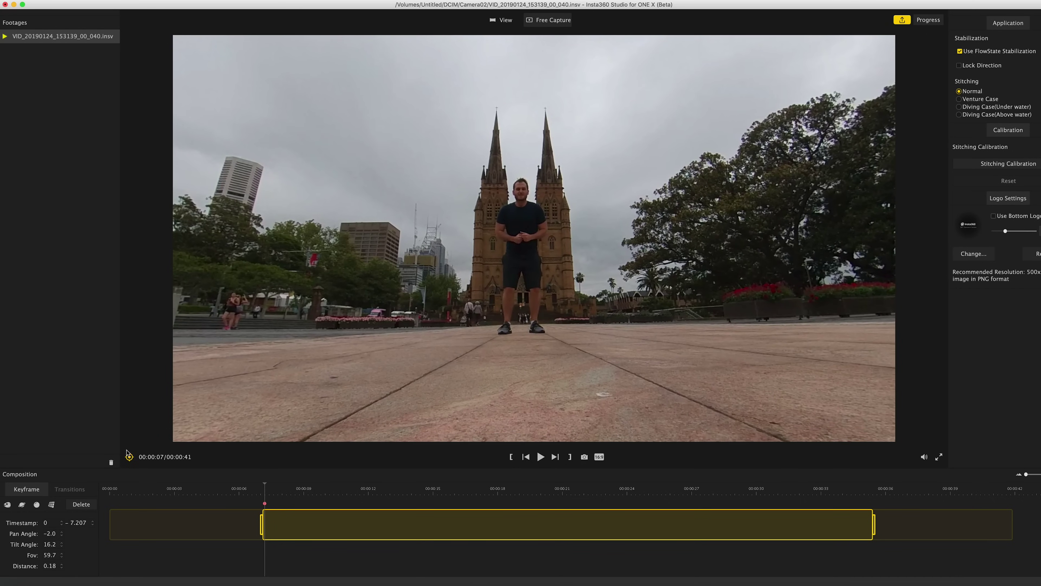
key(space)
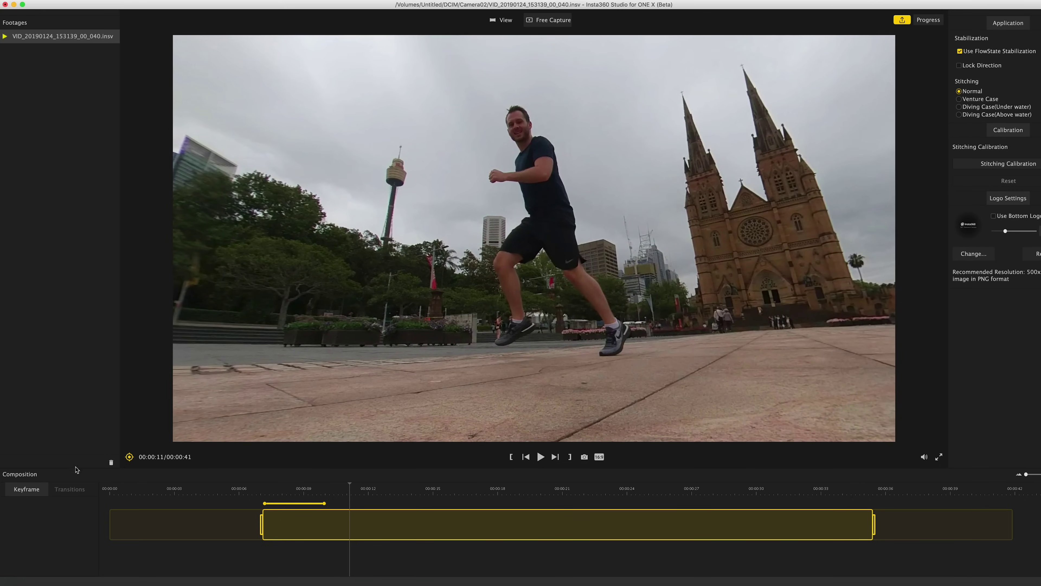
click(129, 457)
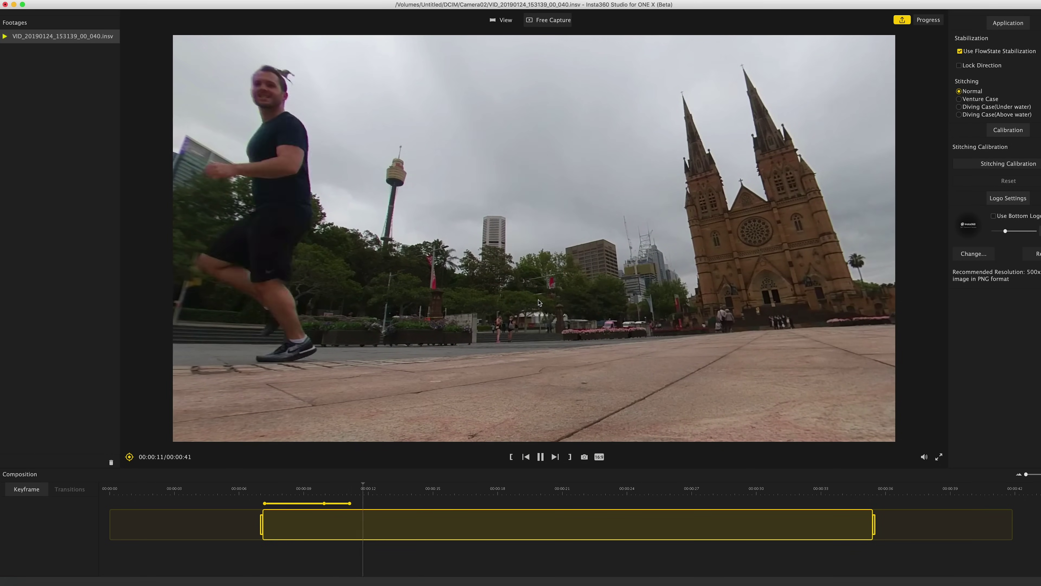
Keyframe the view following the runner past Sydney Tower at 00:00:12 and about 00:00:13, then play it back.
drag(372, 302, 666, 284)
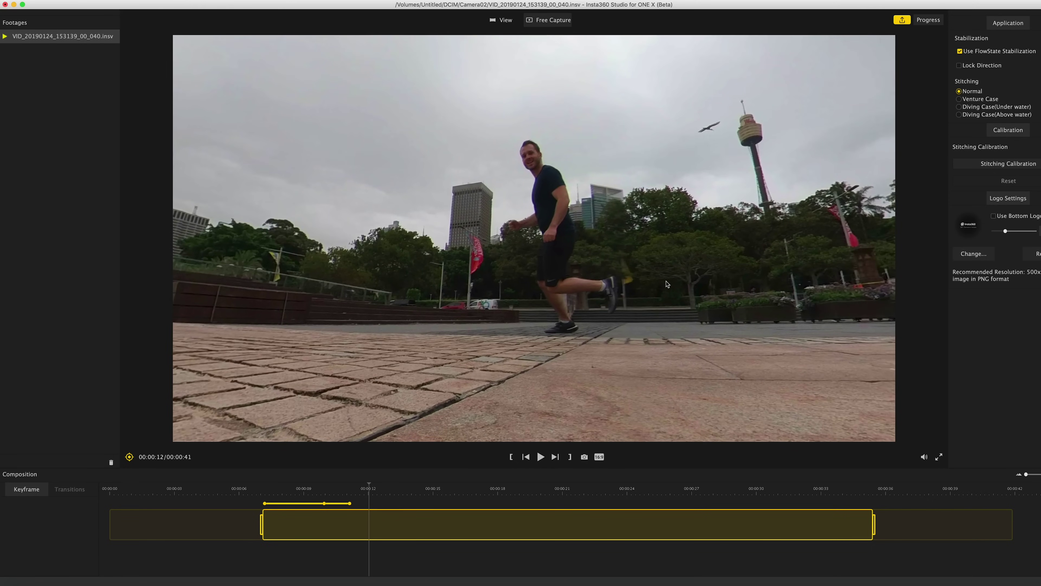
click(129, 456)
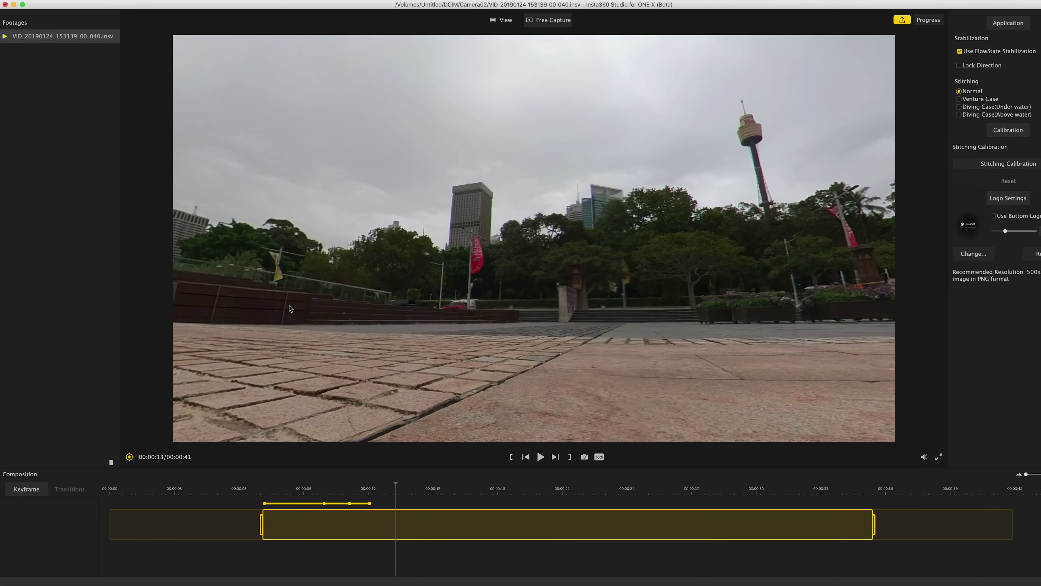
drag(289, 309, 226, 407)
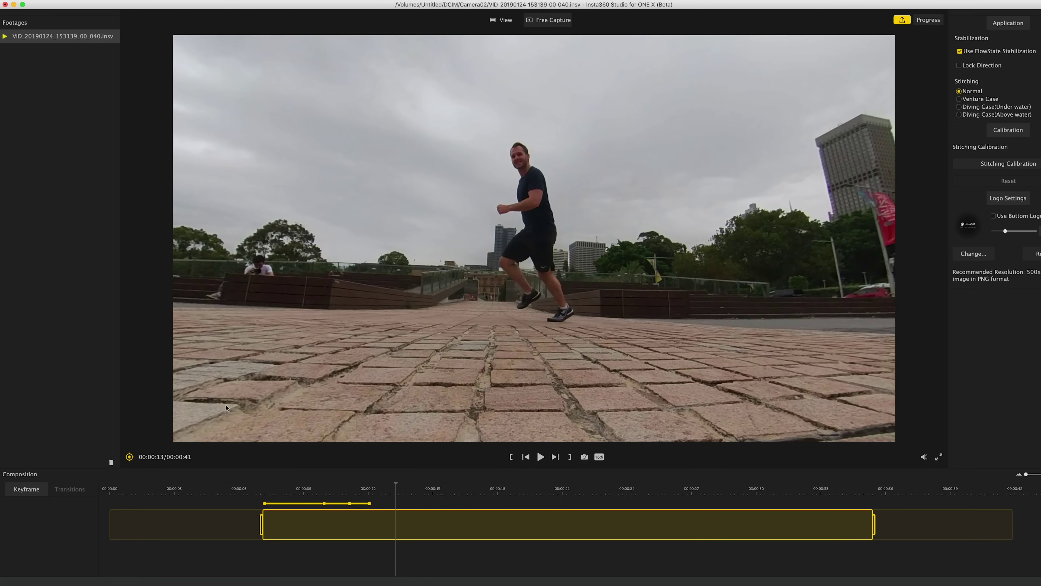
click(129, 456)
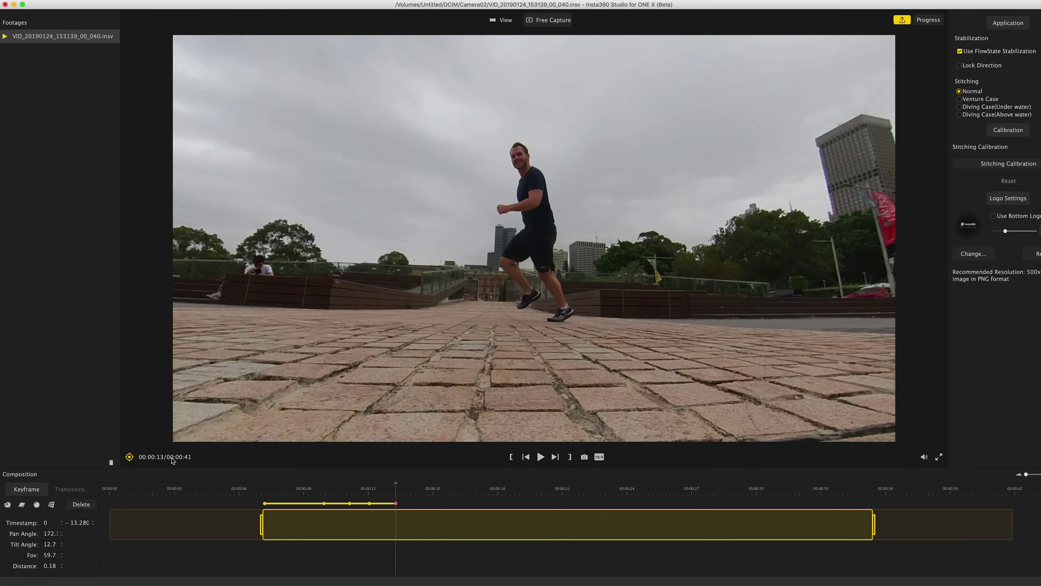
click(308, 487)
key(space)
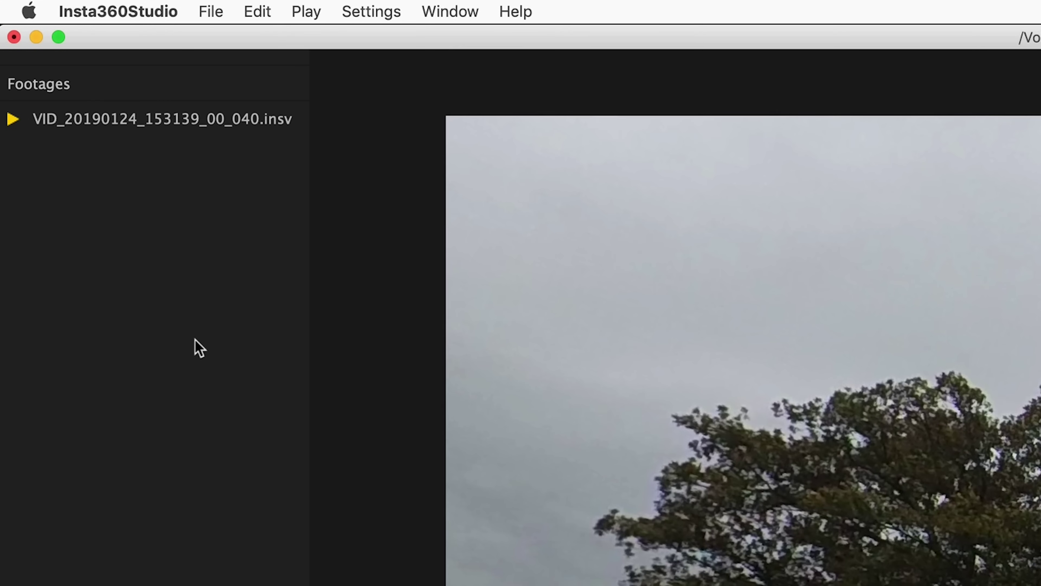
Save the keyframed project and bring up the Video Export Settings dialog.
click(213, 6)
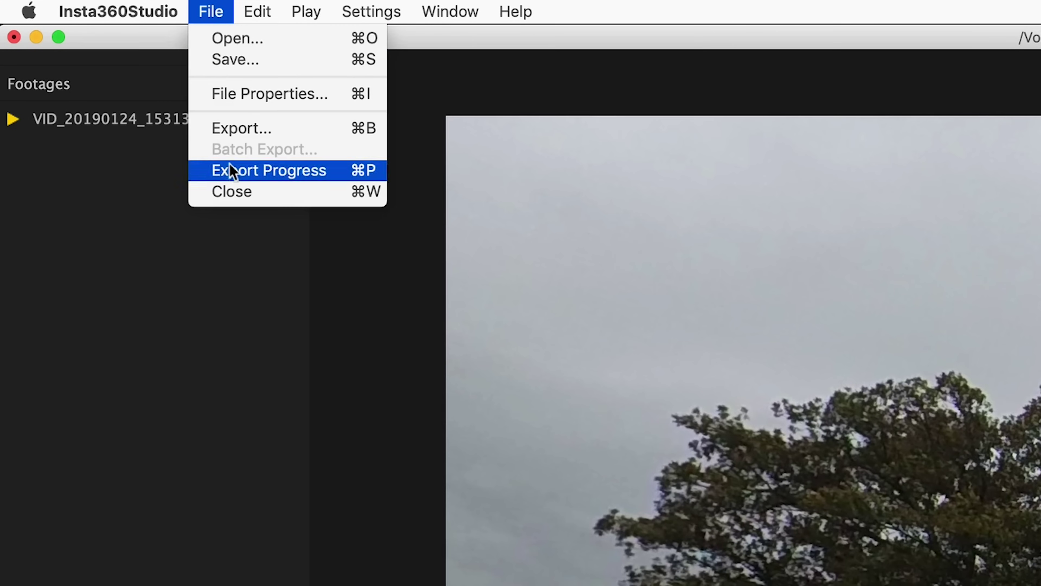
click(241, 67)
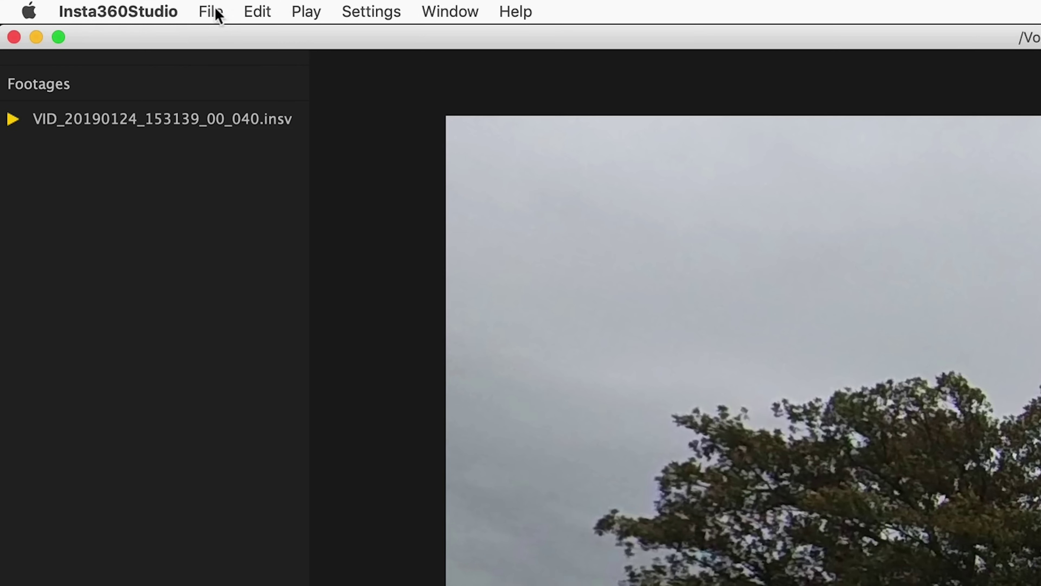
click(217, 12)
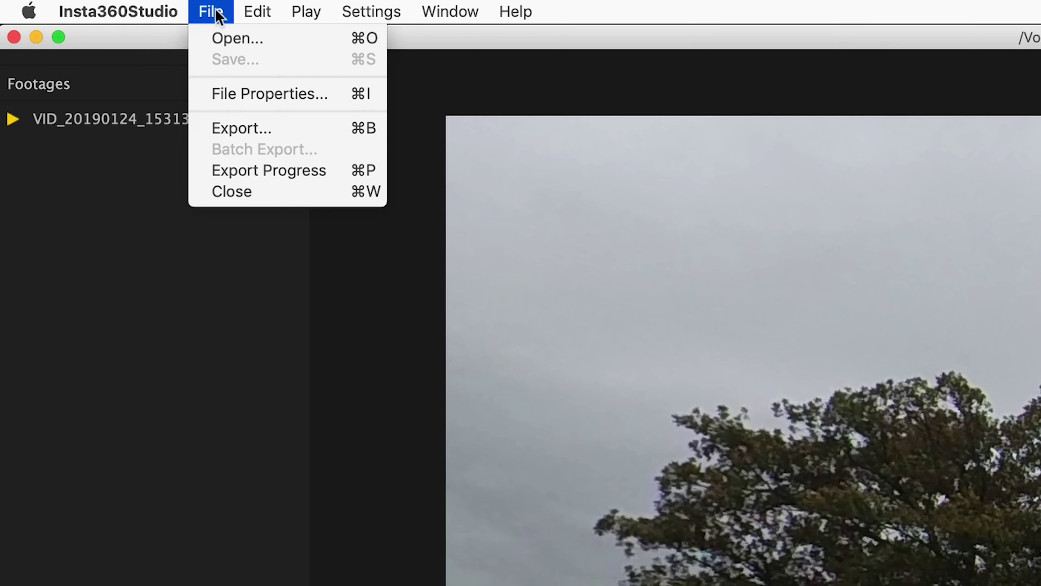
click(237, 128)
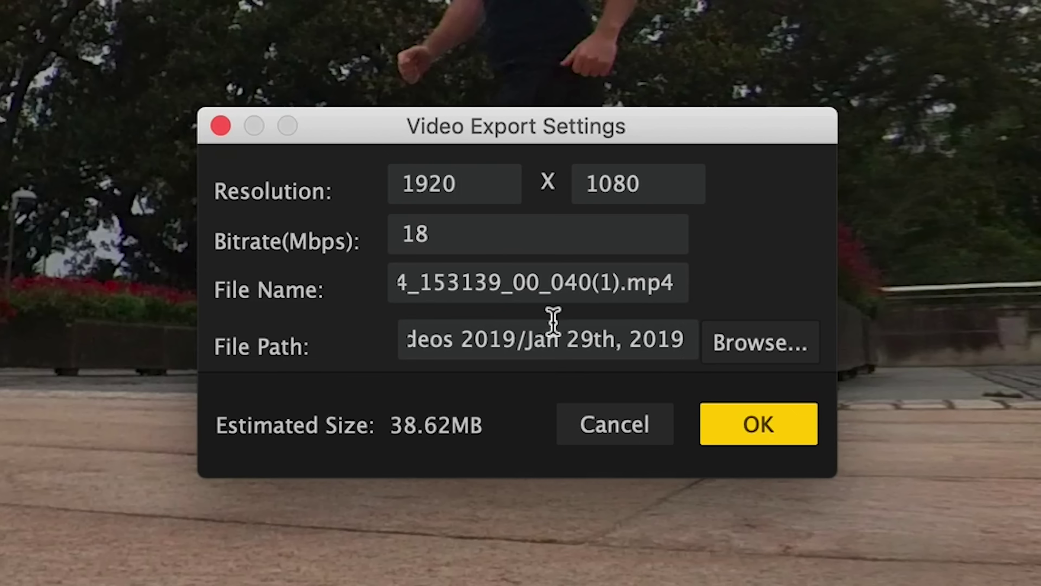
Clear the 18 Mbps bitrate and set resolution to 1920×1080 after trying 3840×2160.
click(487, 216)
key(BackSpace)
key(BackSpace)
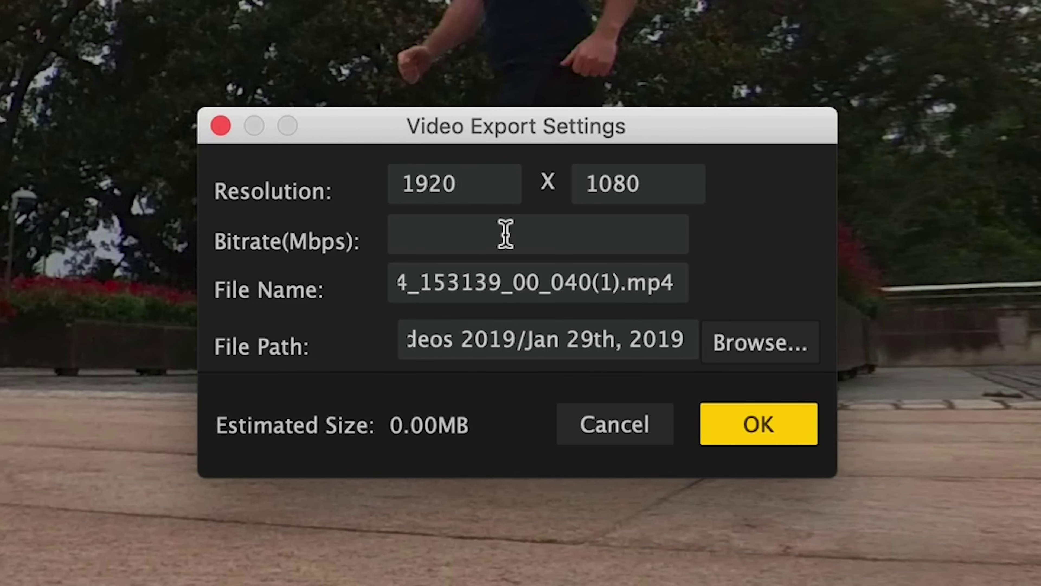
drag(472, 190, 386, 190)
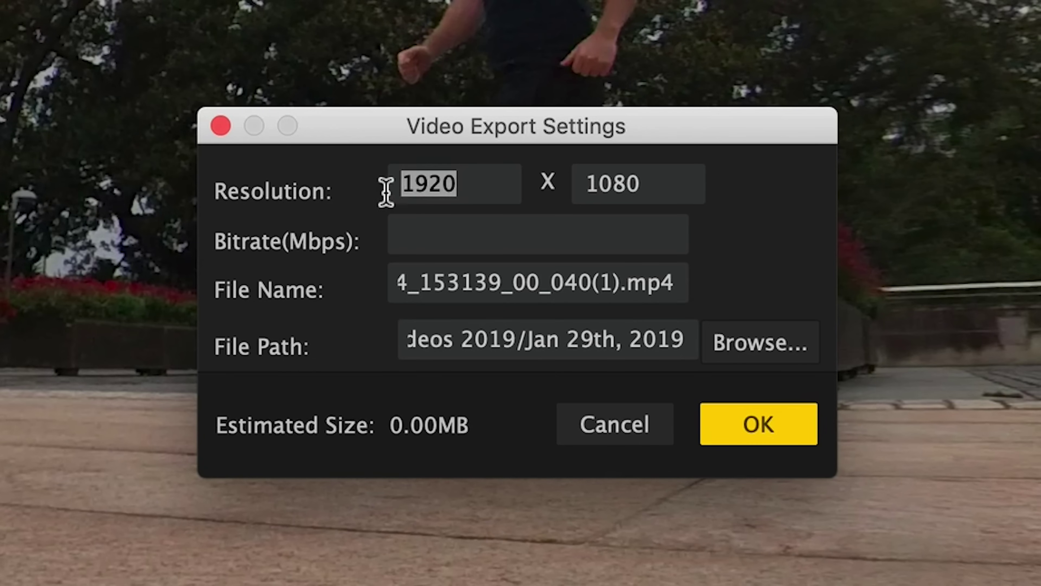
text(3840)
key(Tab)
text(2160)
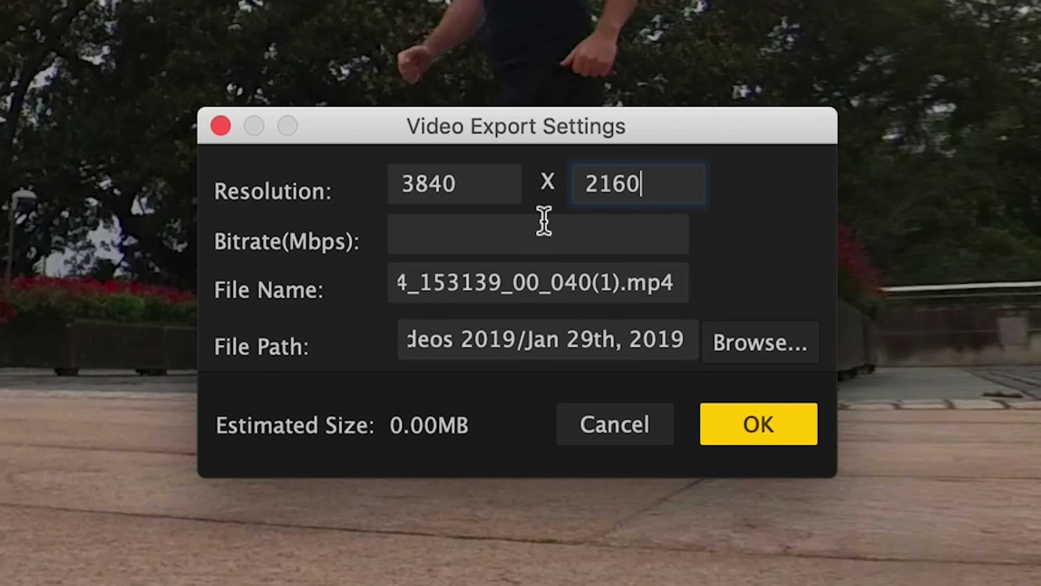
key(shift+Tab)
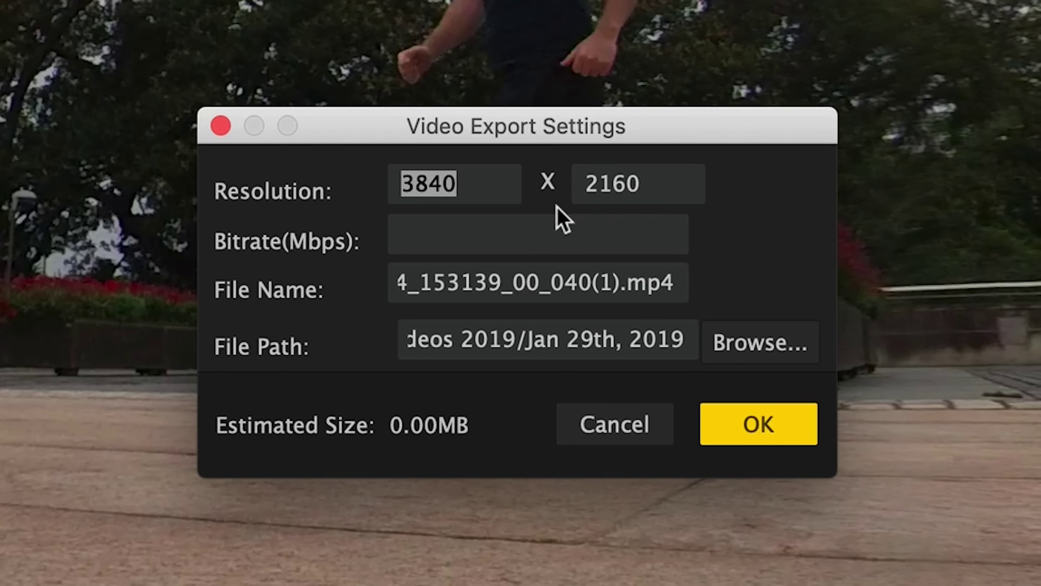
text(1920)
key(Tab)
text(1080)
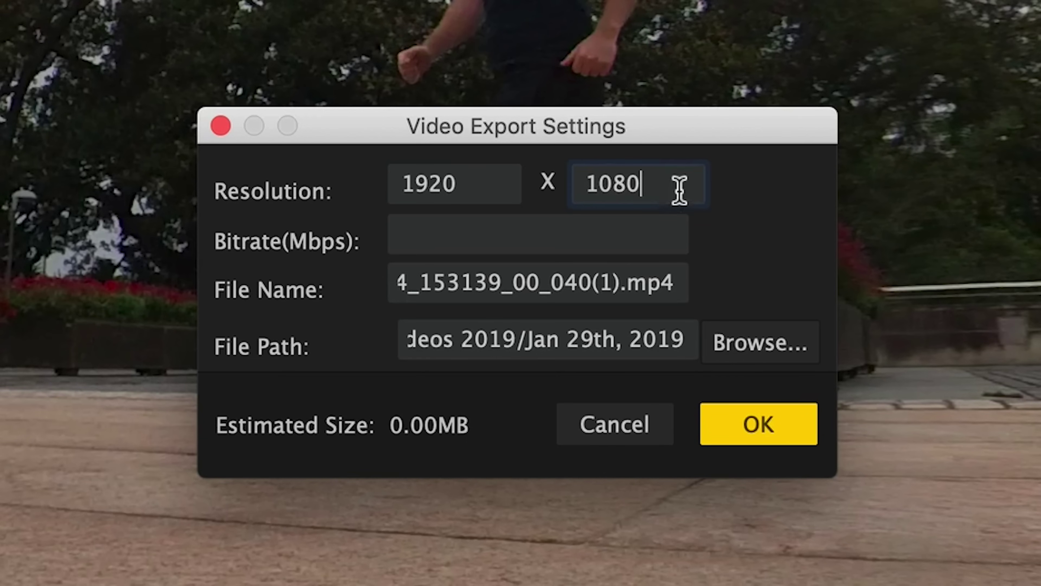
Set the bitrate to 100 Mbps and name the file running.mp4.
click(488, 249)
text(30)
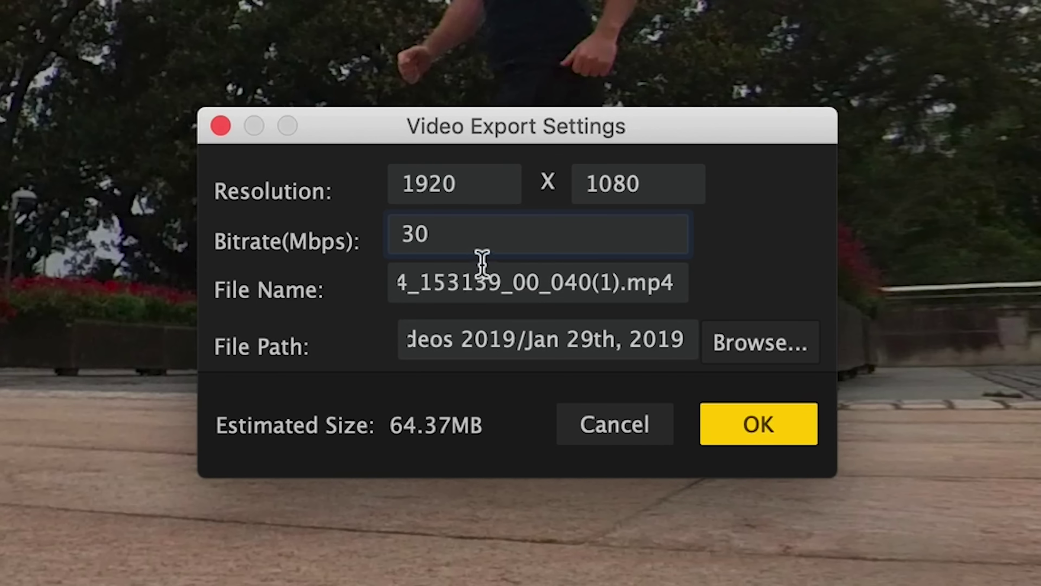
drag(472, 234, 407, 233)
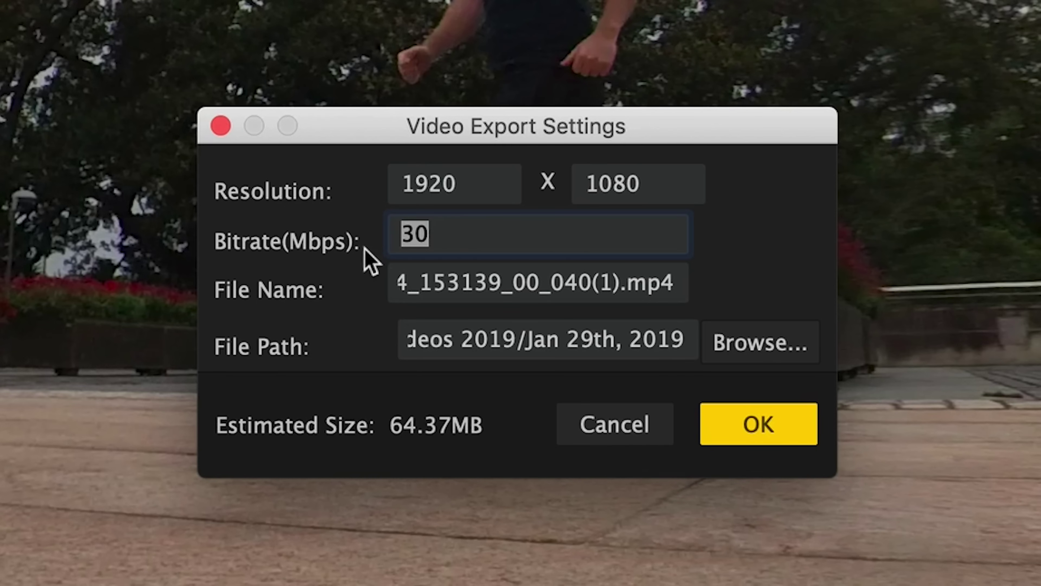
text(100)
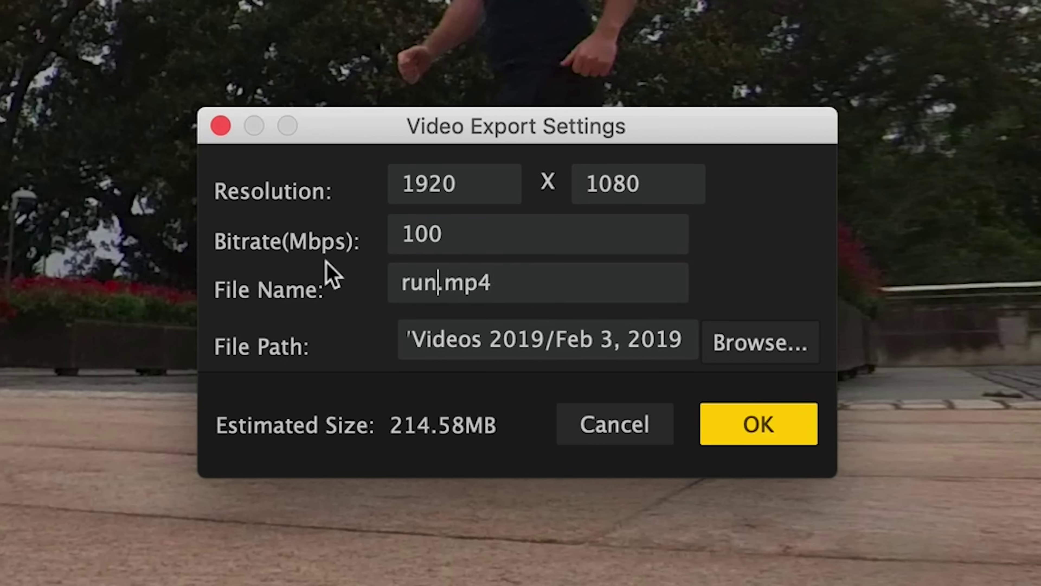
text(ning)
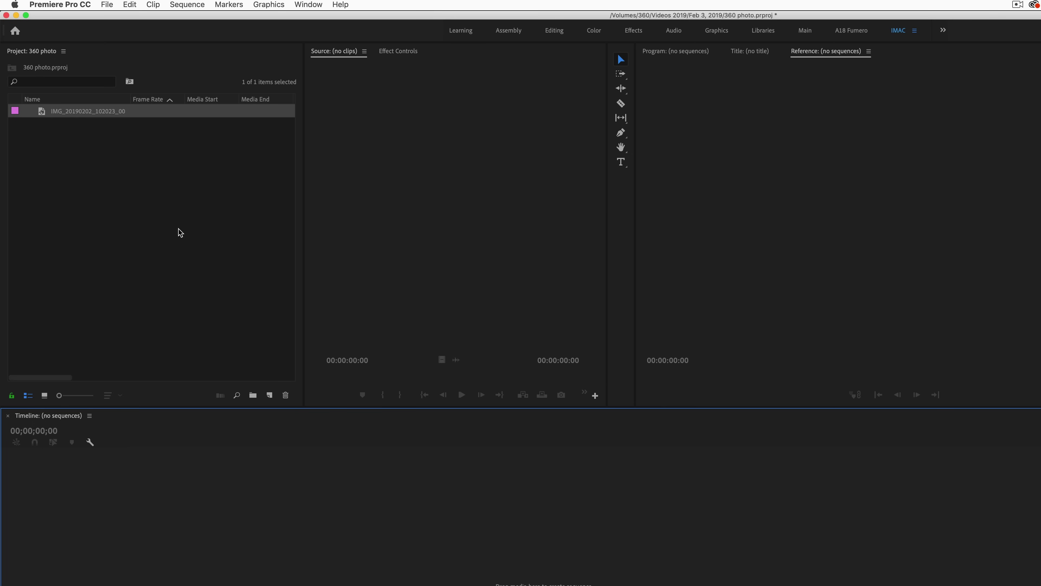
Create a 6080×3040, 25 fps sequence from the 360 photo and stretch it to about 30 seconds.
drag(58, 116, 176, 278)
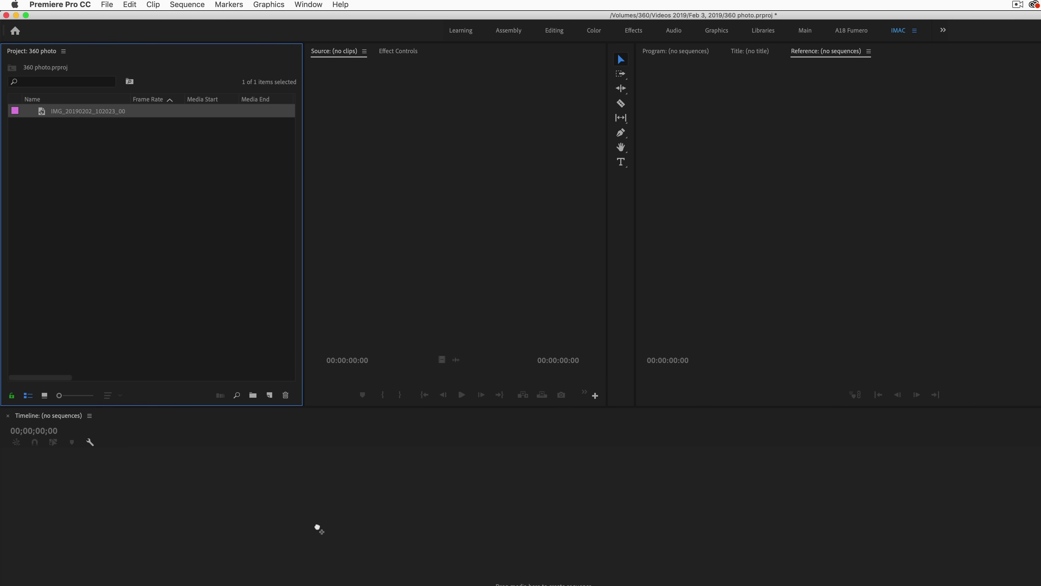
drag(318, 528, 318, 528)
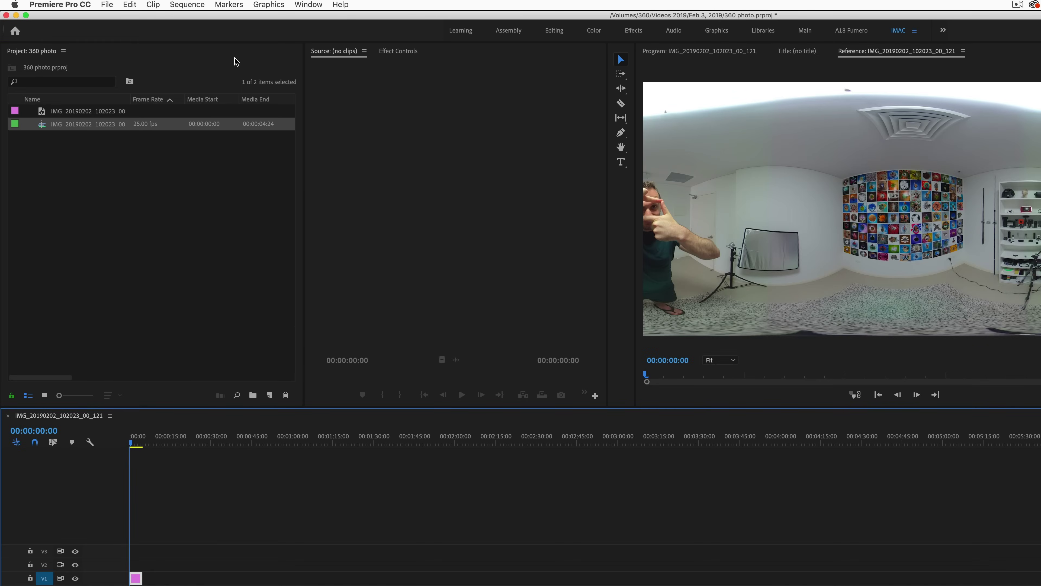
click(181, 4)
click(192, 19)
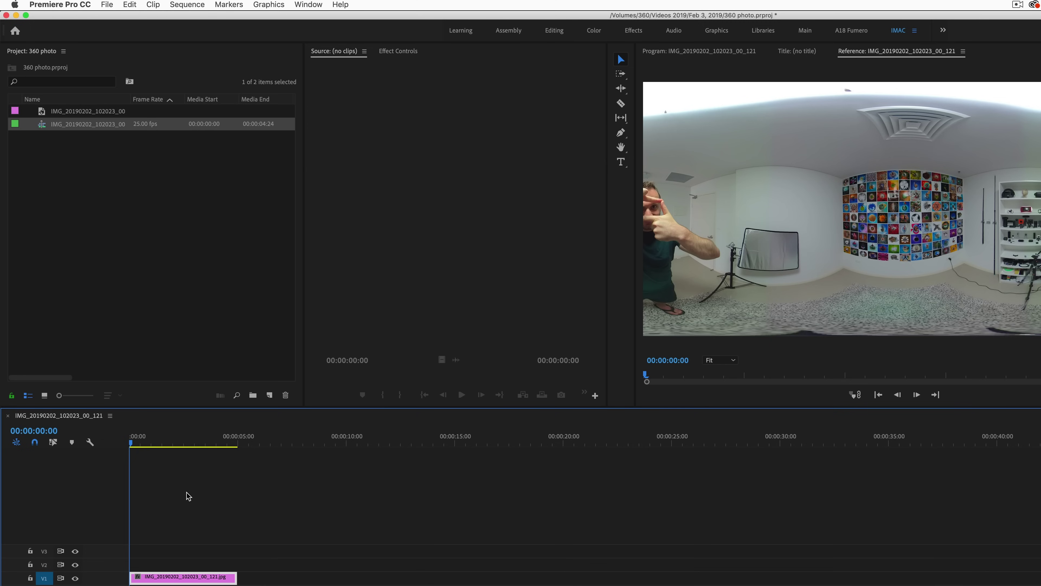
drag(233, 577, 780, 558)
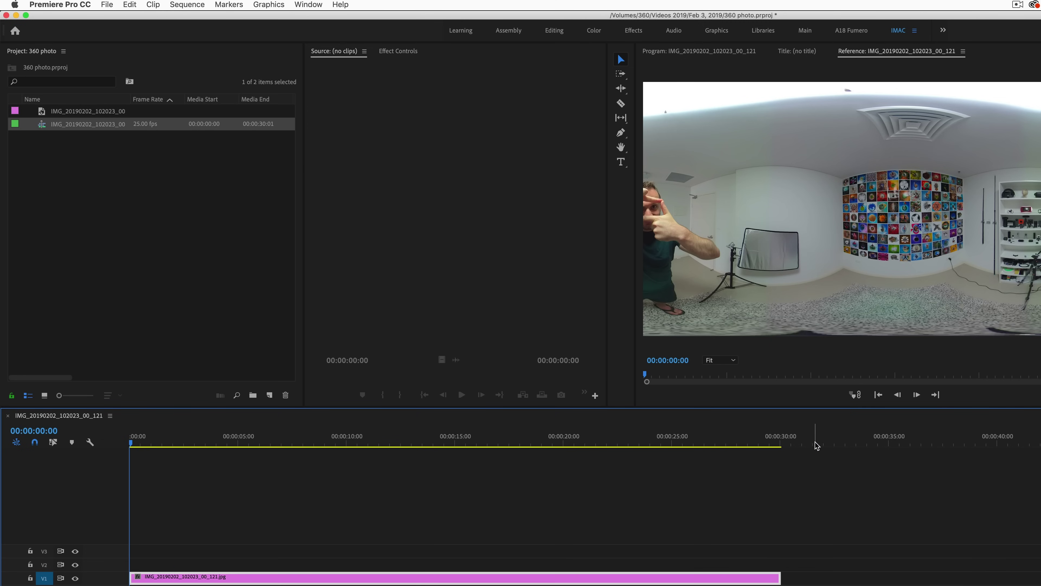
click(106, 4)
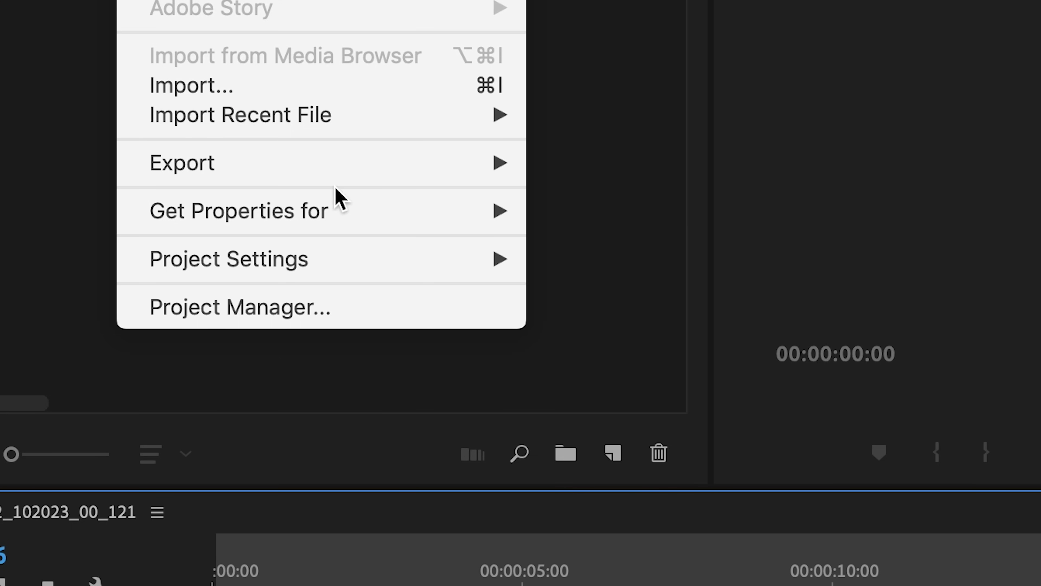
Export the sequence as H.264 with Match Source – High bitrate, then preview it in tiny-planet view.
mouse_move(180, 297)
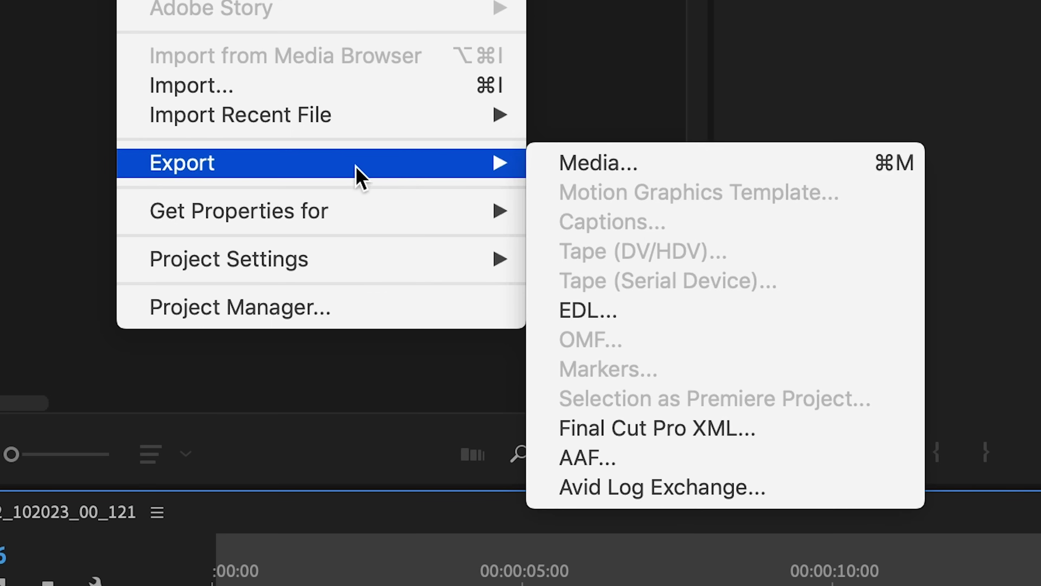
click(539, 172)
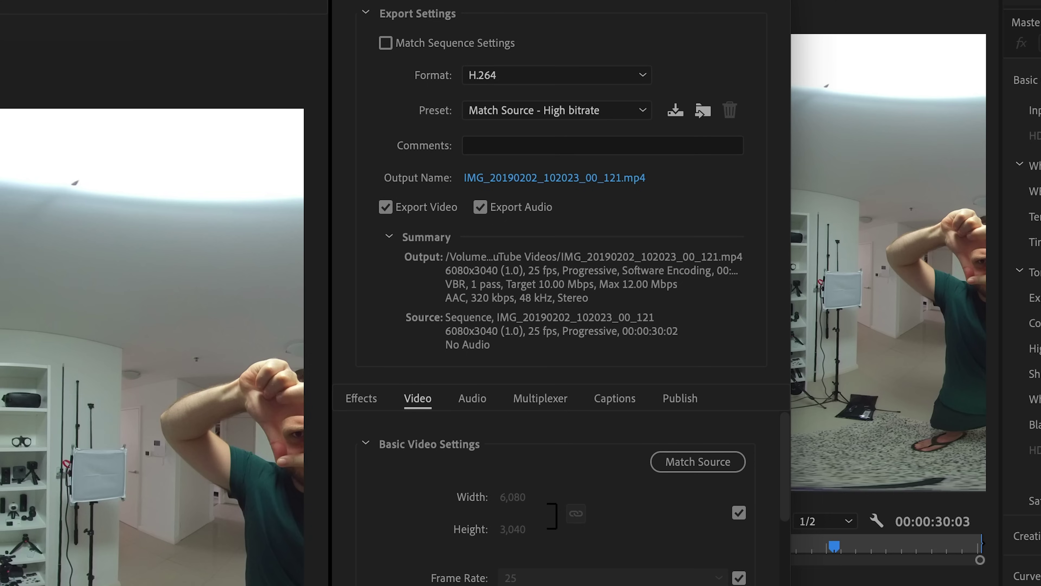
click(642, 111)
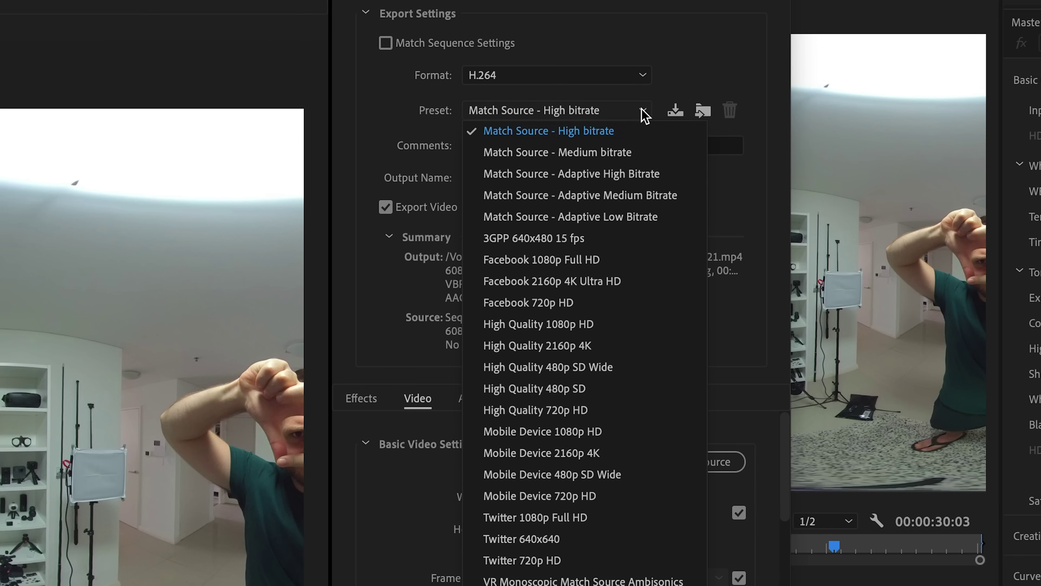
click(613, 132)
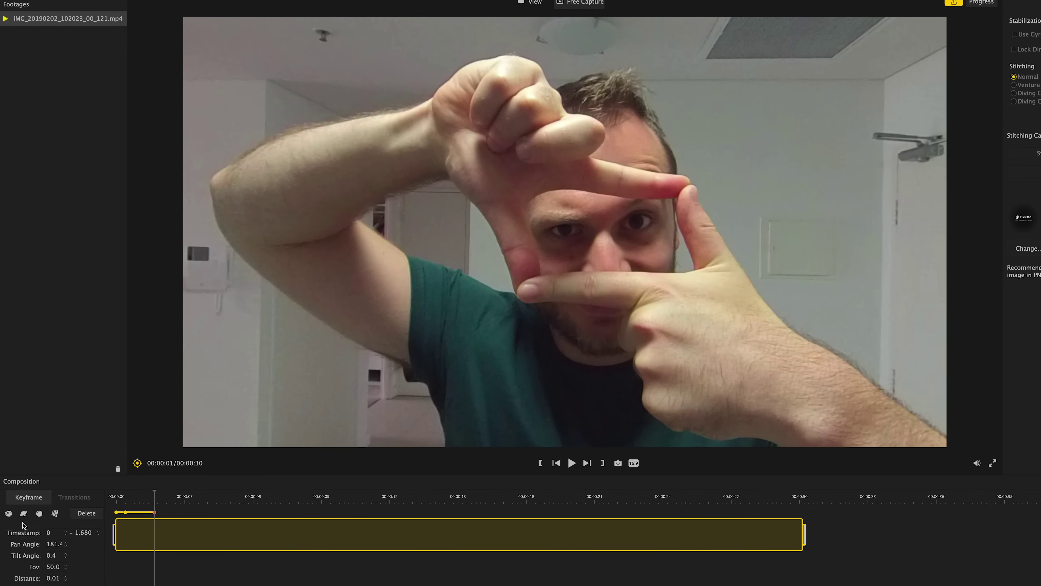
click(23, 513)
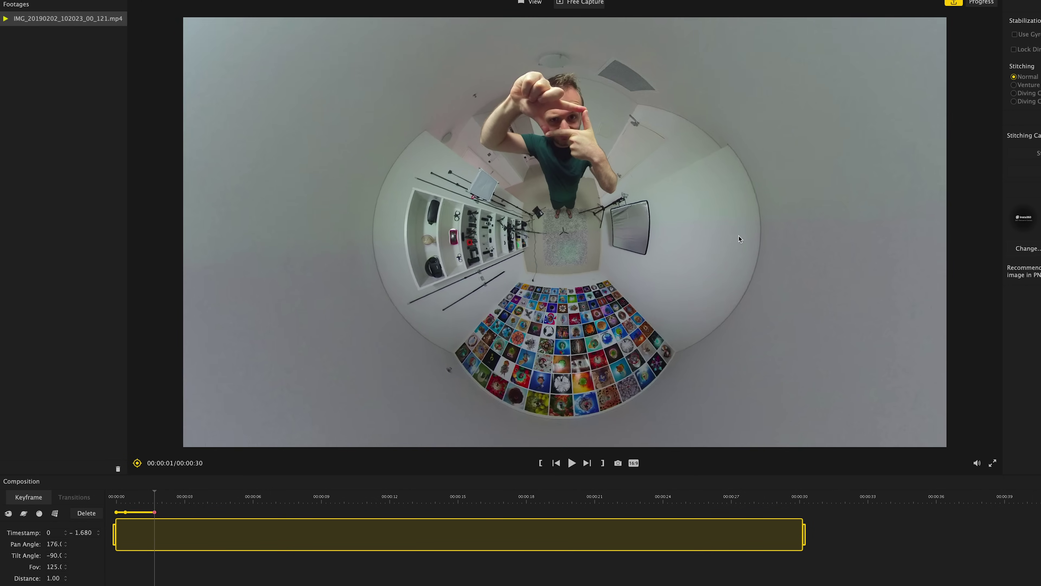